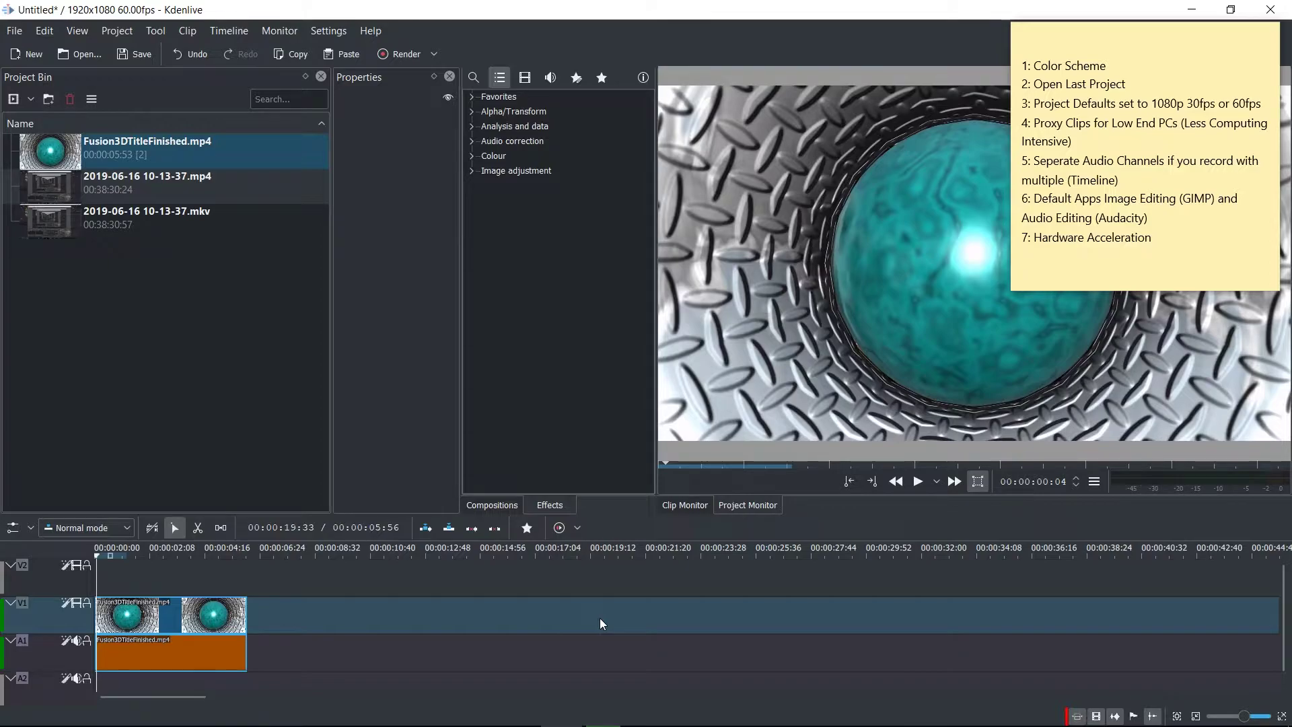
- Drag the seven-item settings checklist note left so it sits over the monitor picture
left_click(1056, 39)
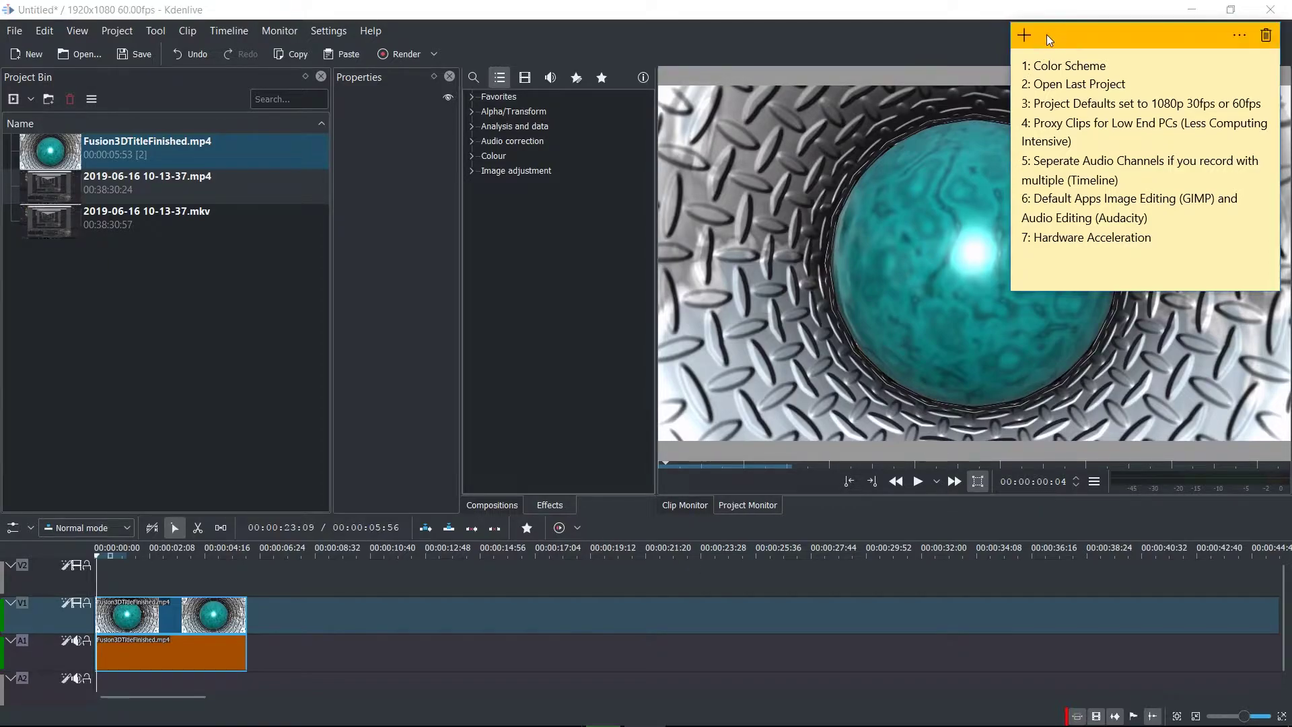
left_click_drag(1073, 45, 1057, 51)
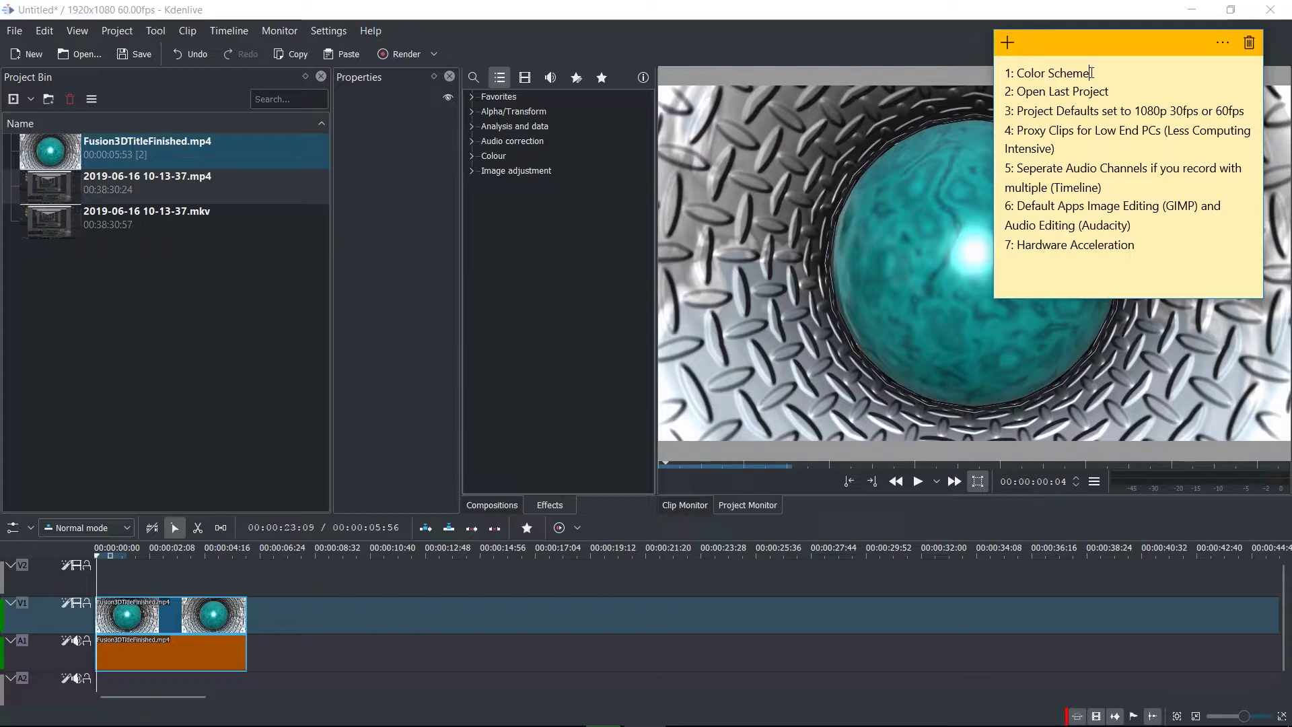
left_click_drag(1103, 42, 986, 48)
triple_click(941, 77)
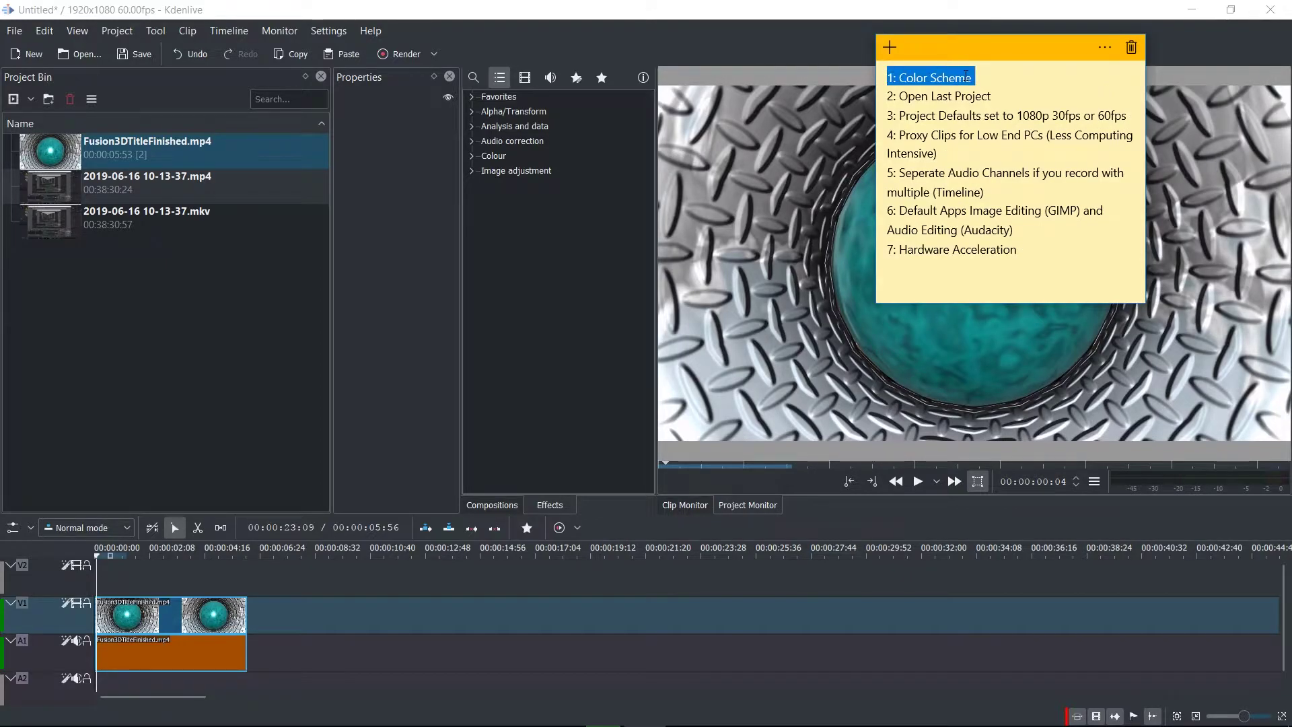
left_click(329, 31)
mouse_move(341, 86)
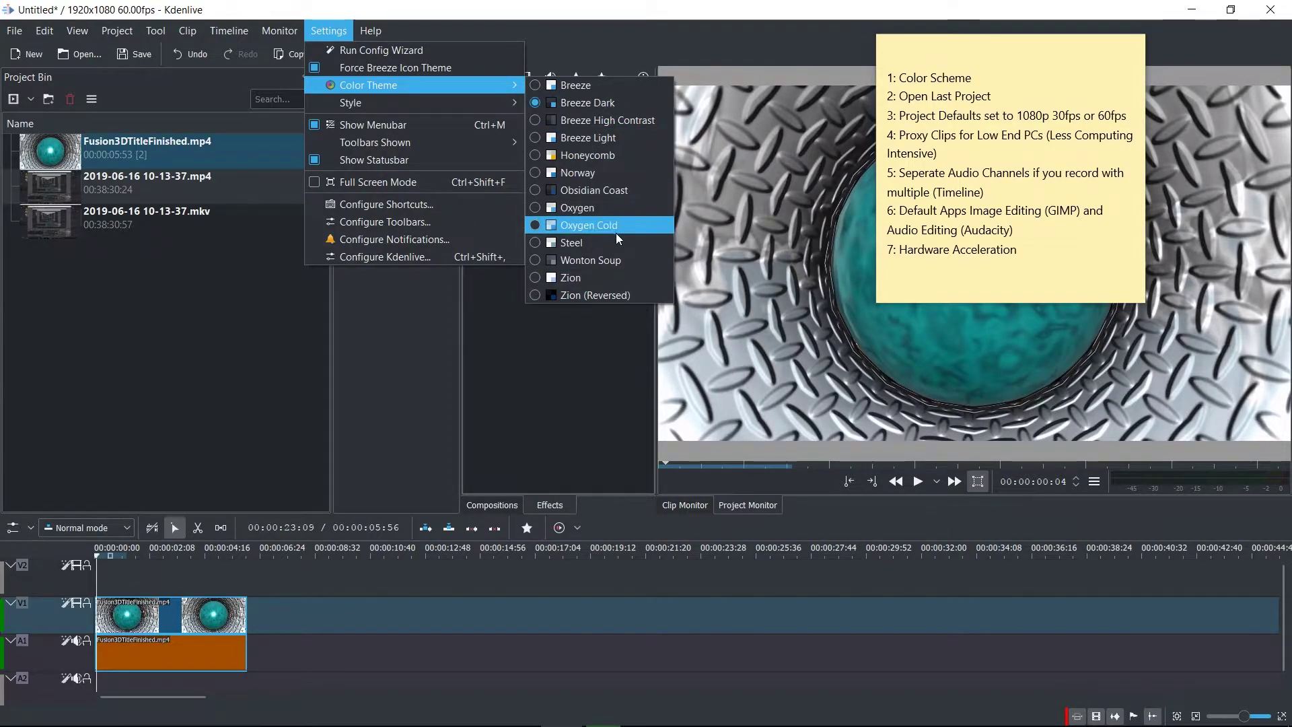
left_click(615, 191)
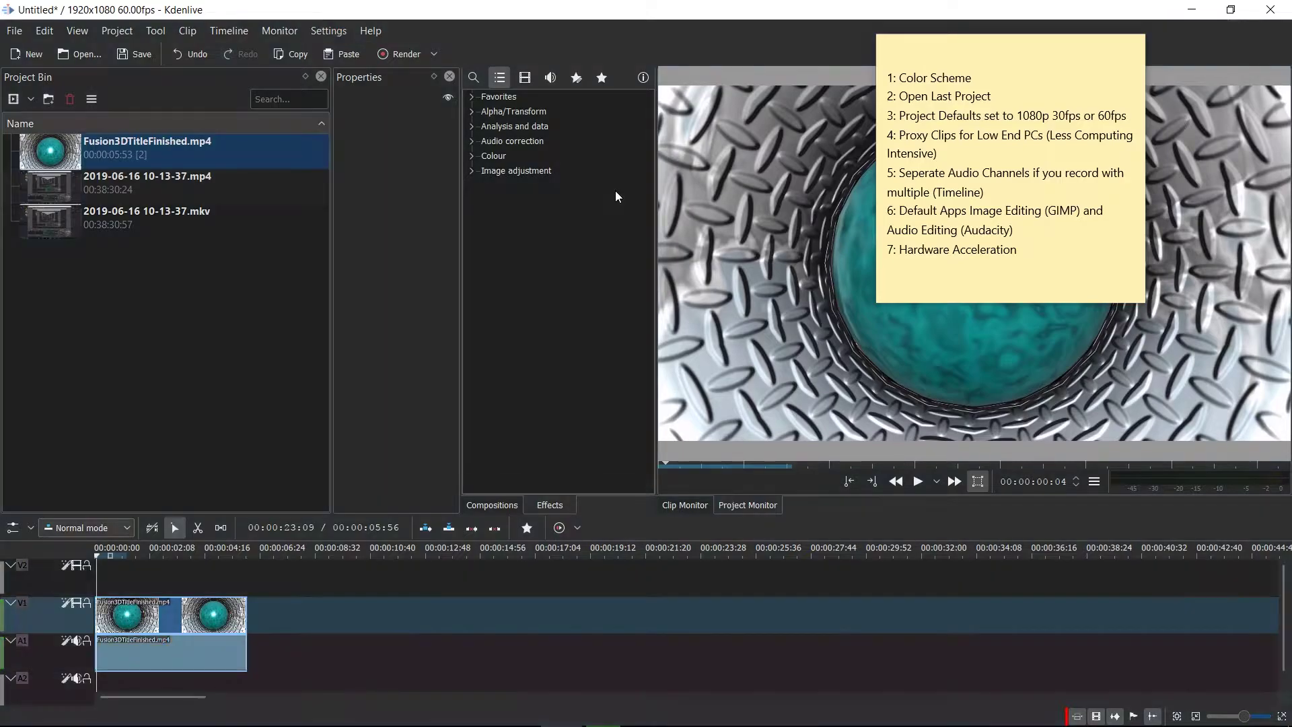
left_click(328, 30)
mouse_move(404, 85)
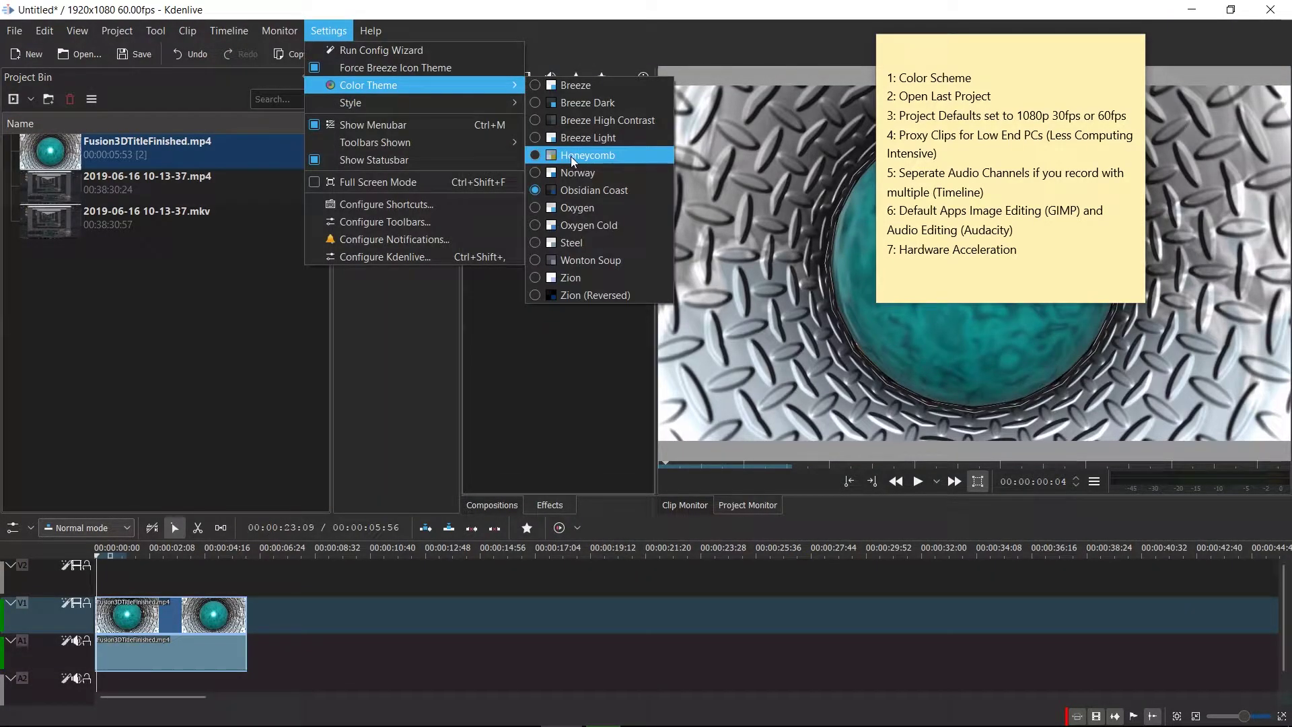
left_click(573, 155)
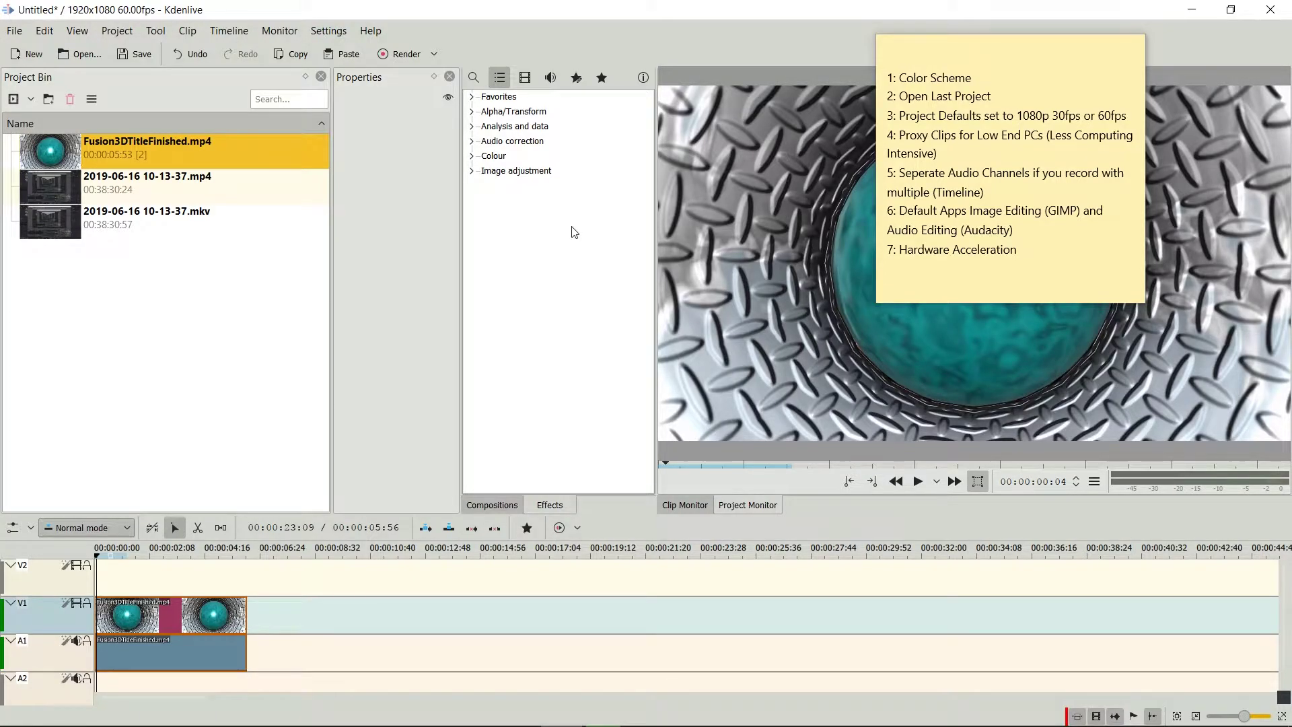
left_click(328, 30)
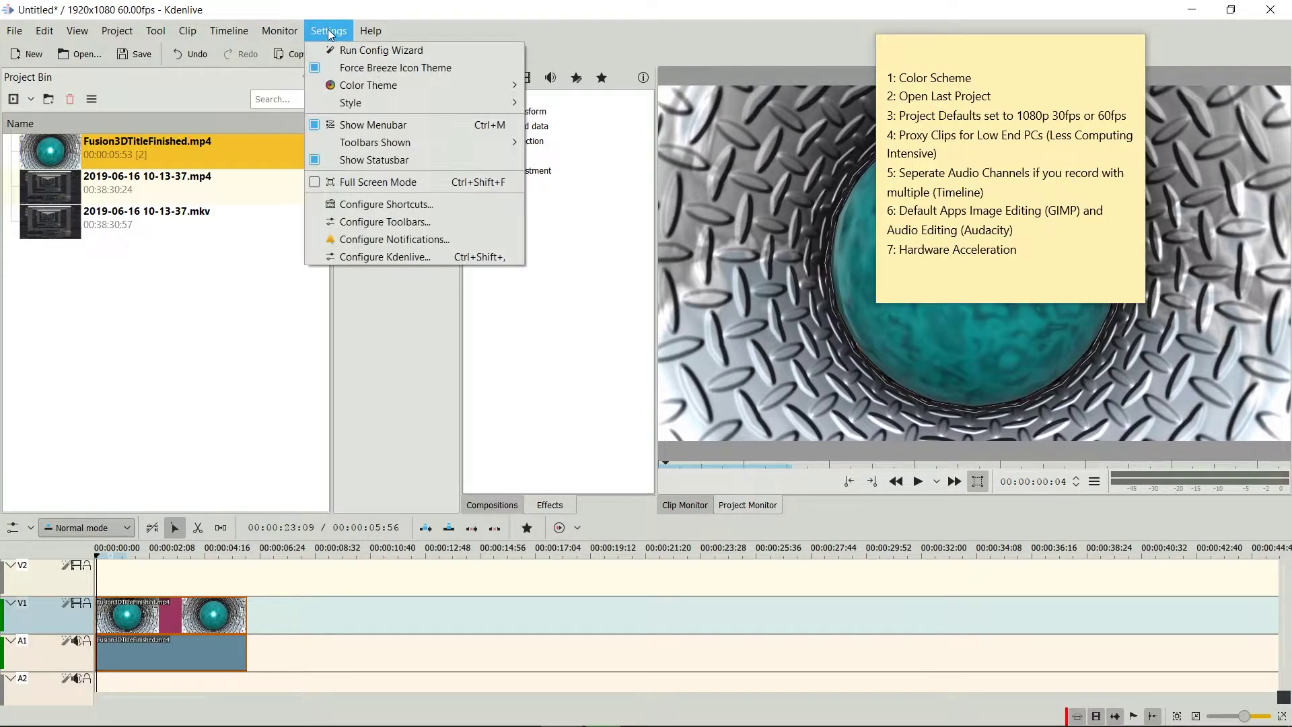
mouse_move(404, 85)
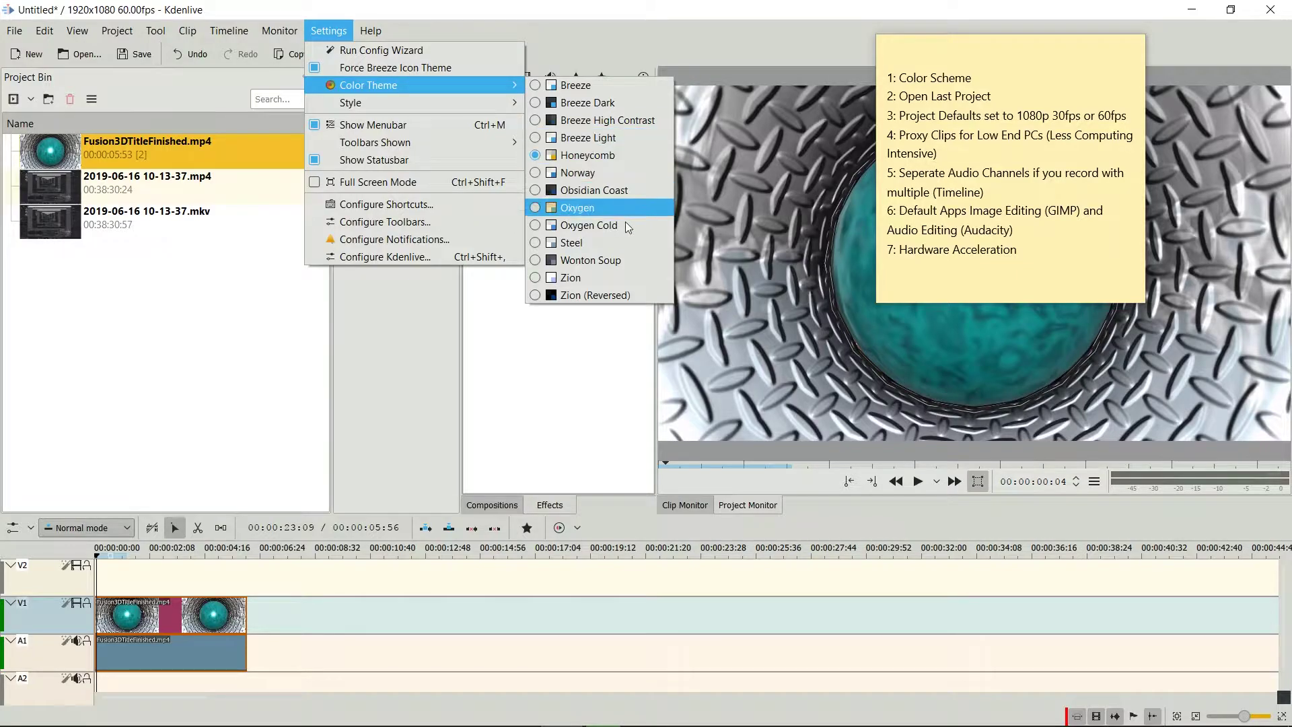
left_click(622, 261)
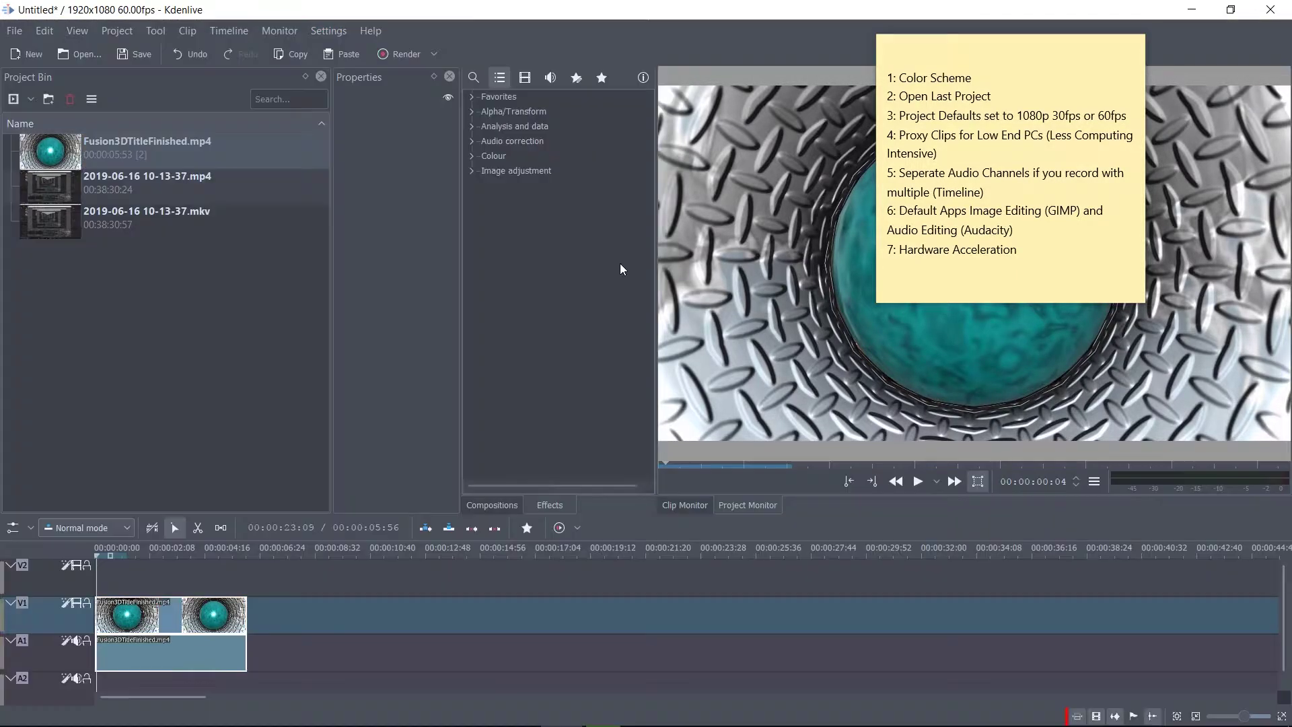
left_click(327, 35)
mouse_move(417, 85)
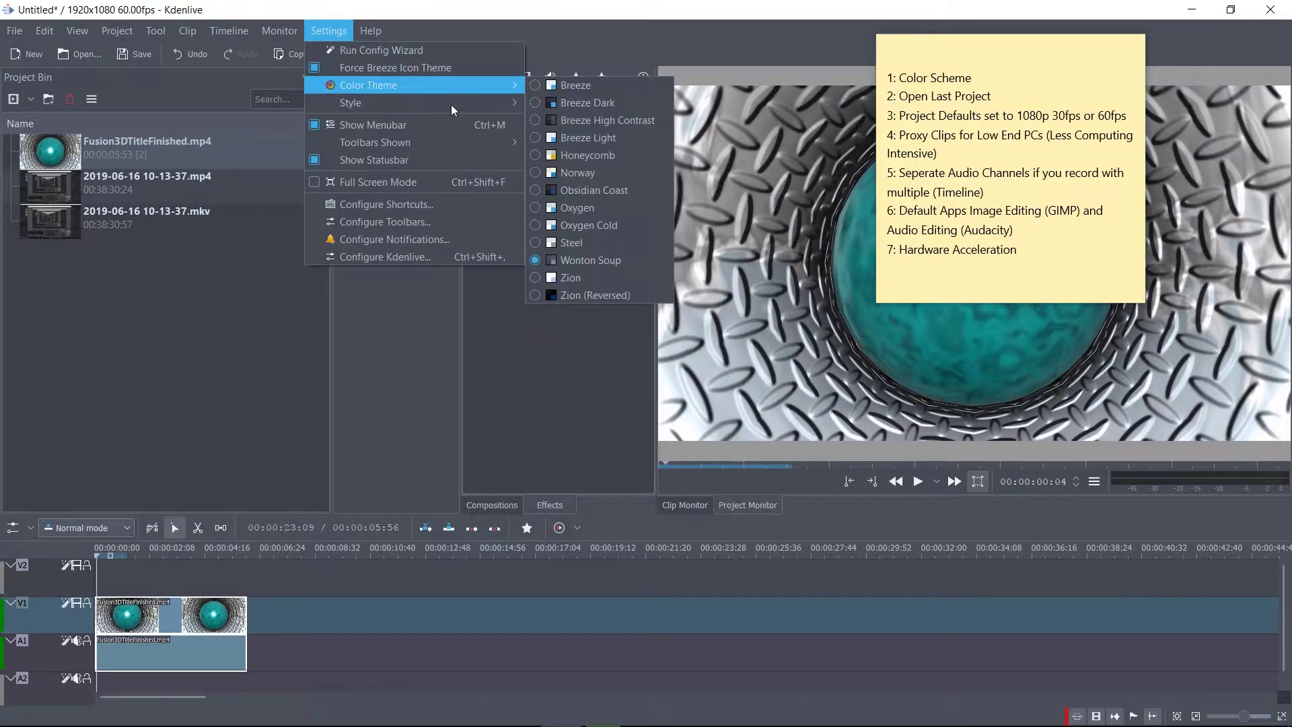
left_click(564, 102)
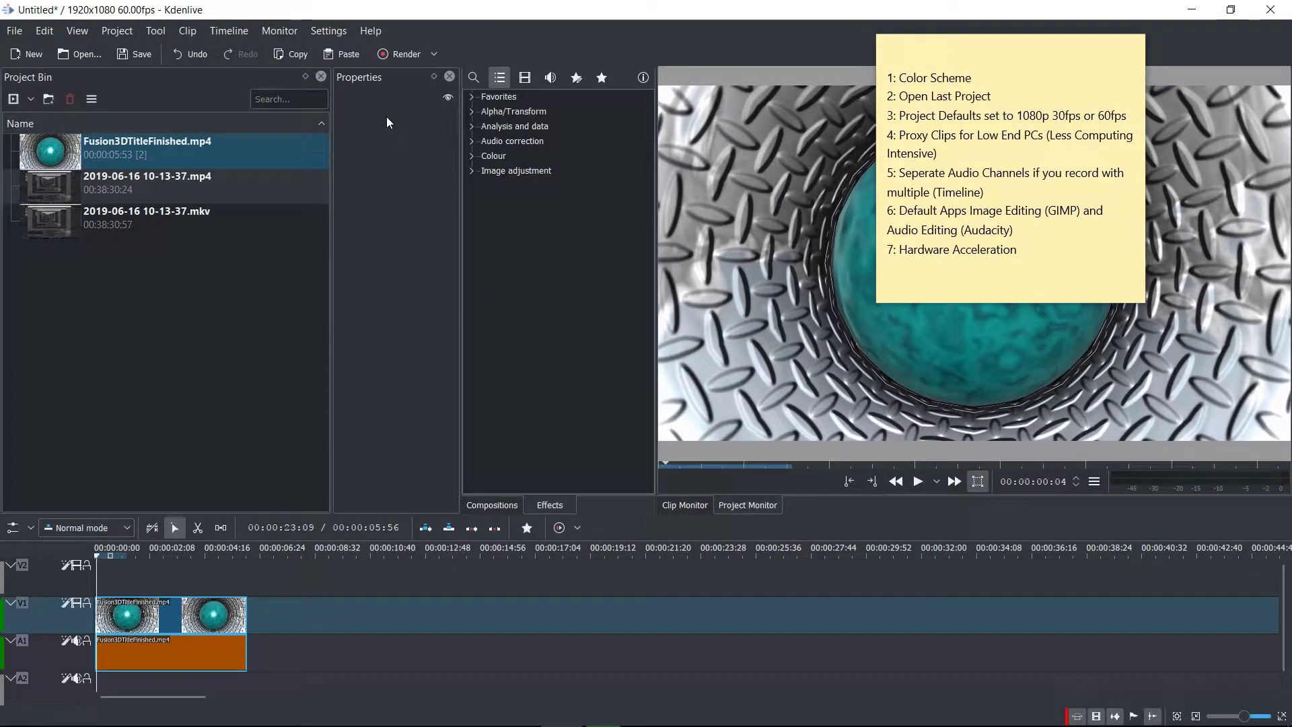
- Highlight checklist line 2, then open Settings > Configure Kdenlive
left_click_drag(885, 95, 995, 95)
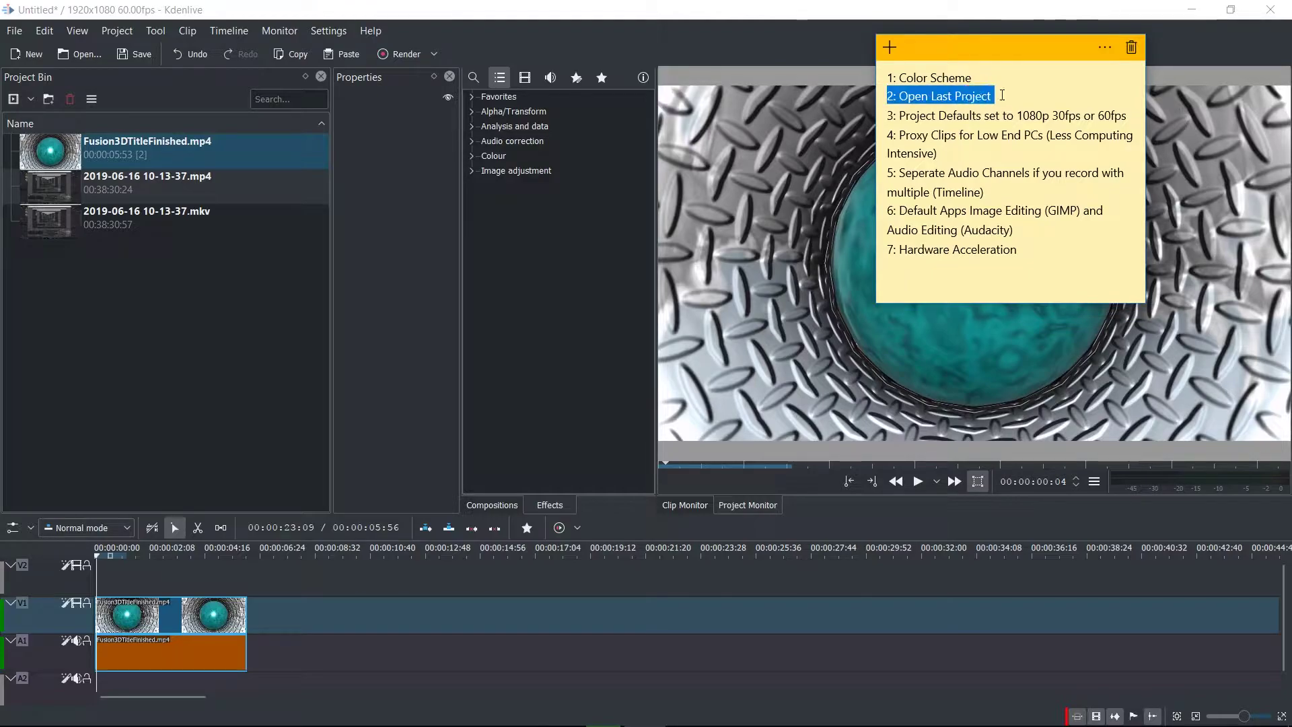
left_click(1003, 95)
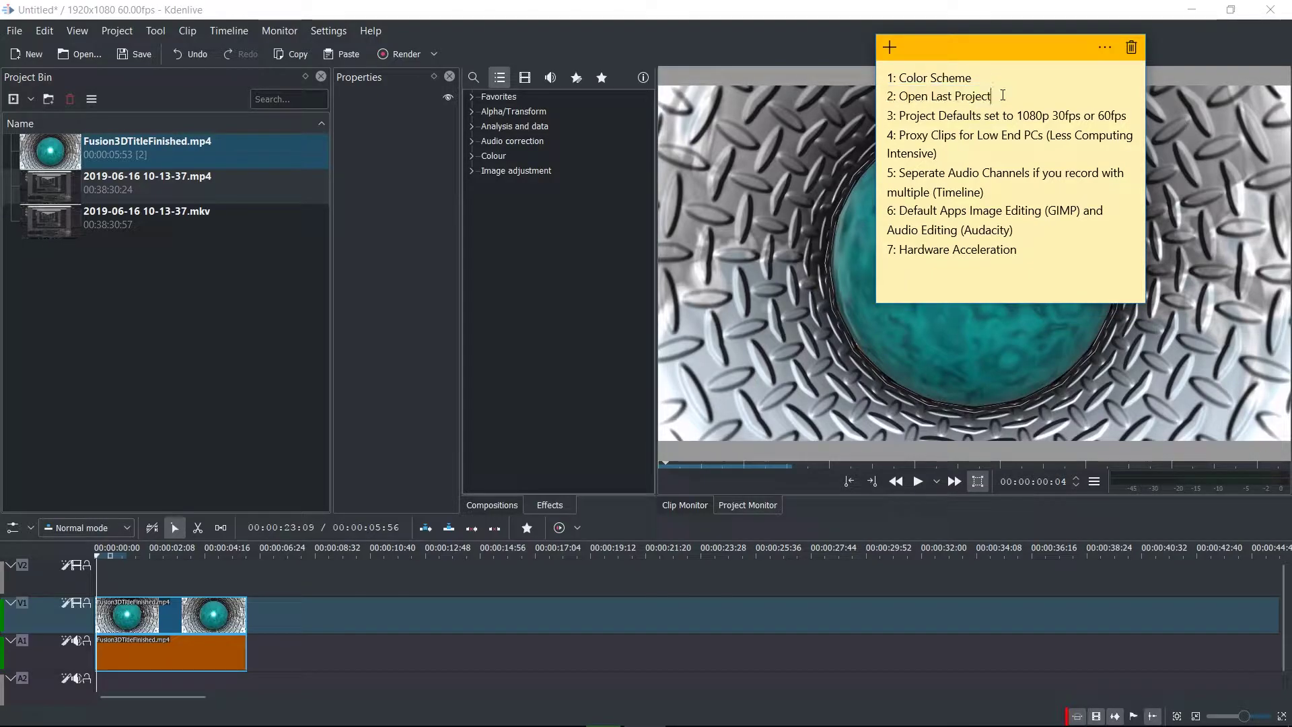
left_click(347, 39)
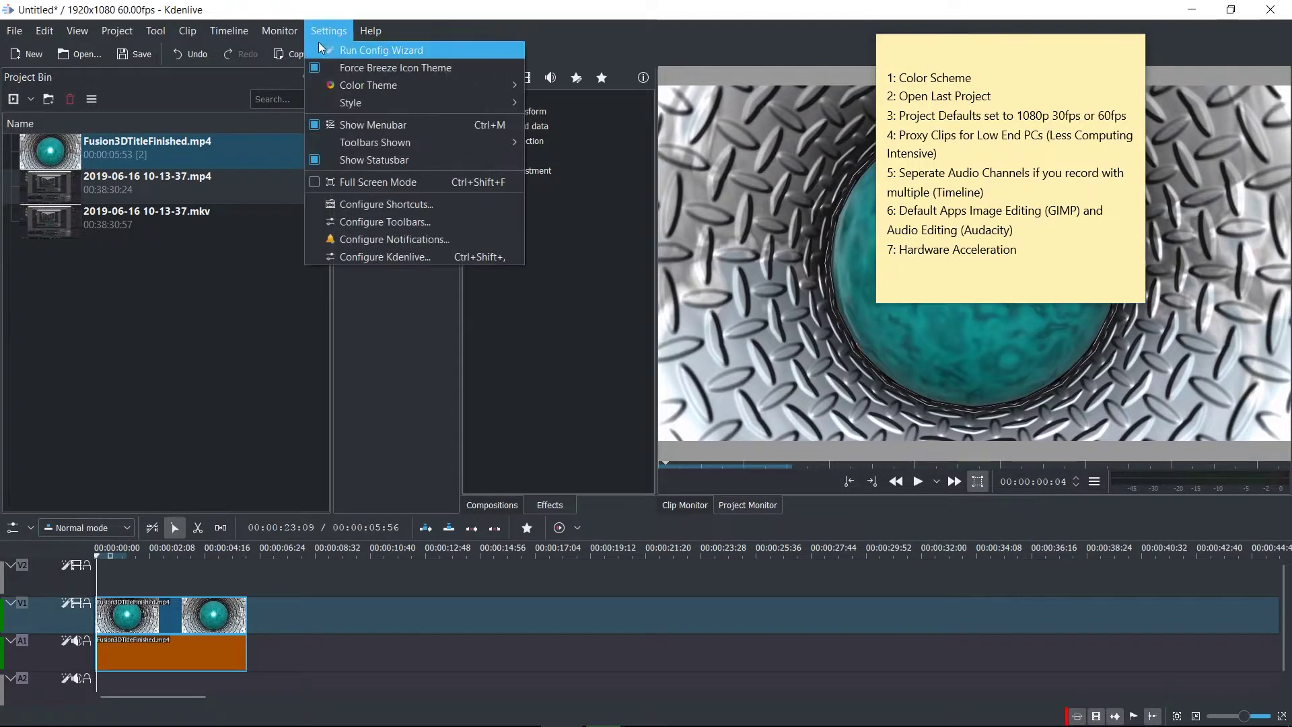
left_click(348, 34)
left_click(348, 34)
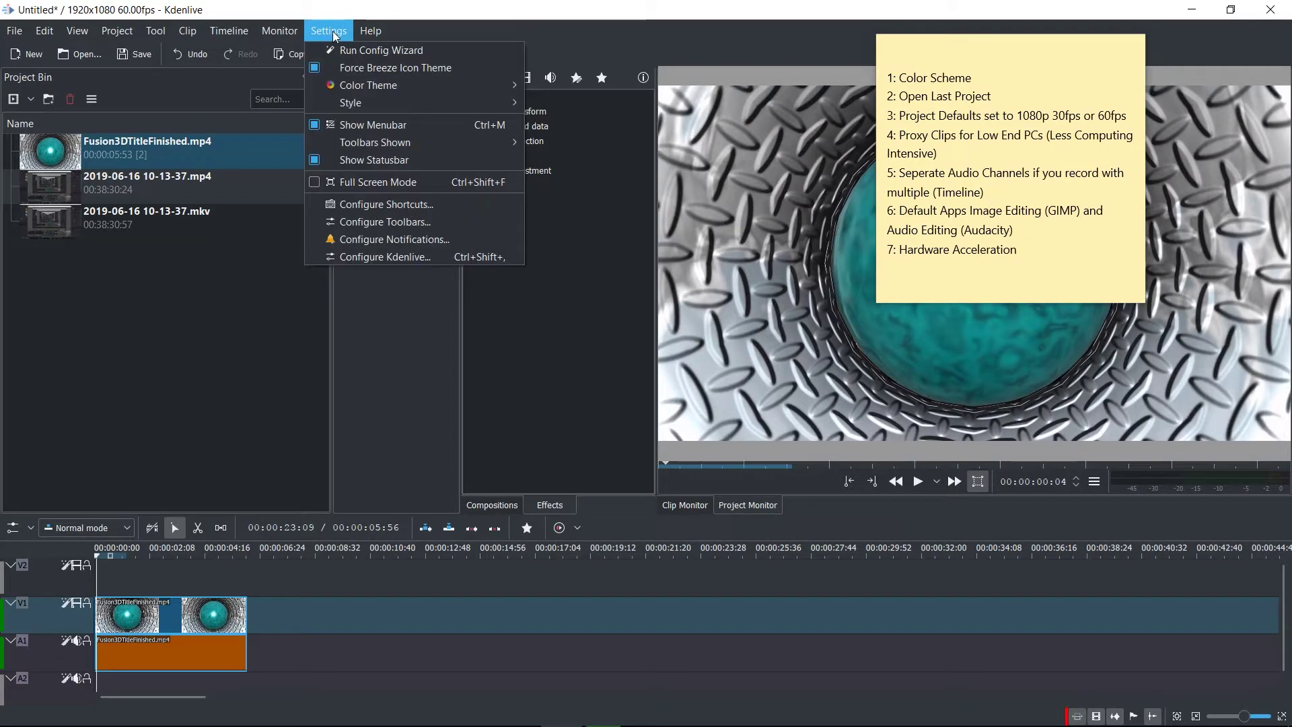
left_click(398, 261)
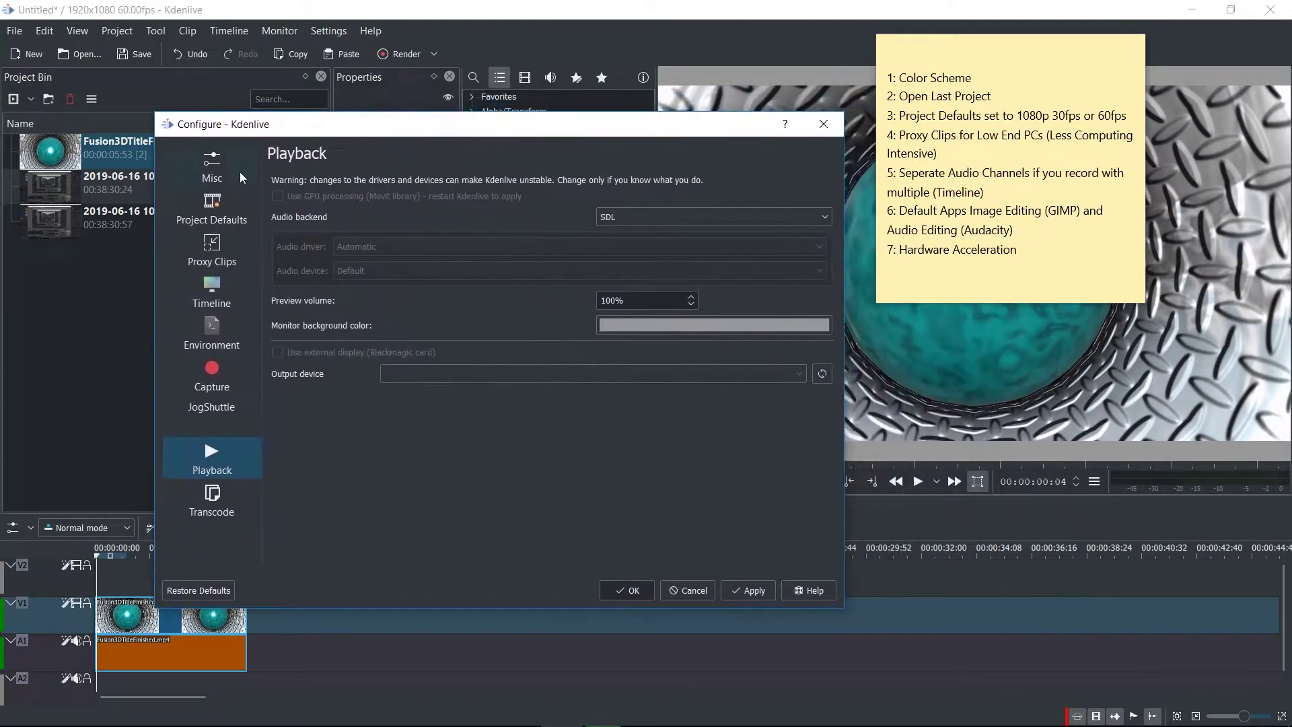
- On the Misc page, enable 'Open last project on startup' and apply it
left_click(232, 171)
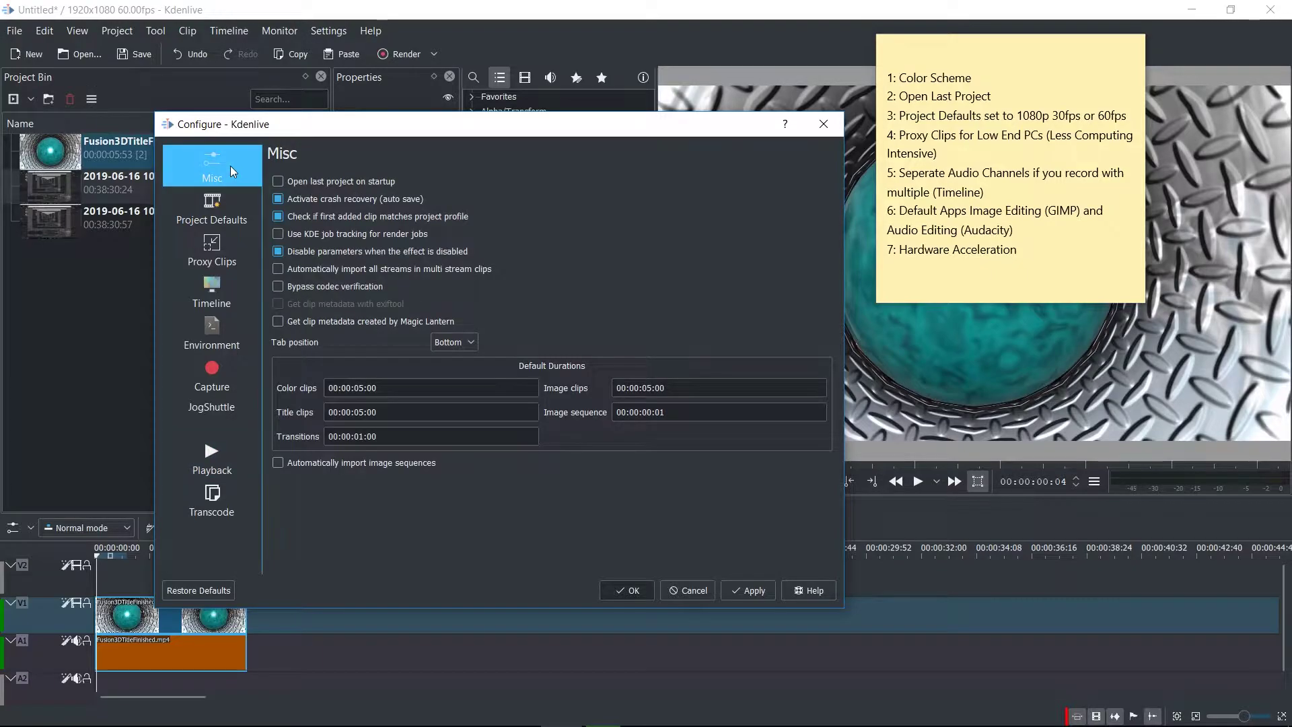
left_click(311, 183)
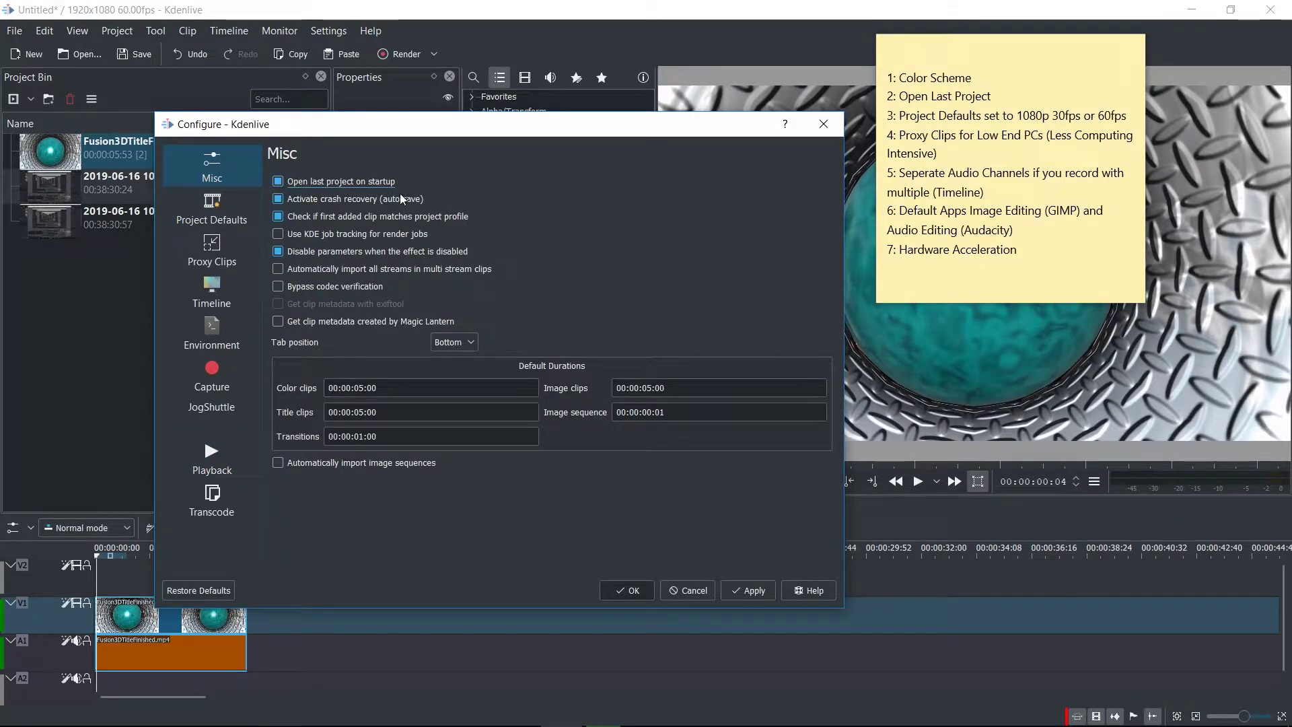
left_click(749, 590)
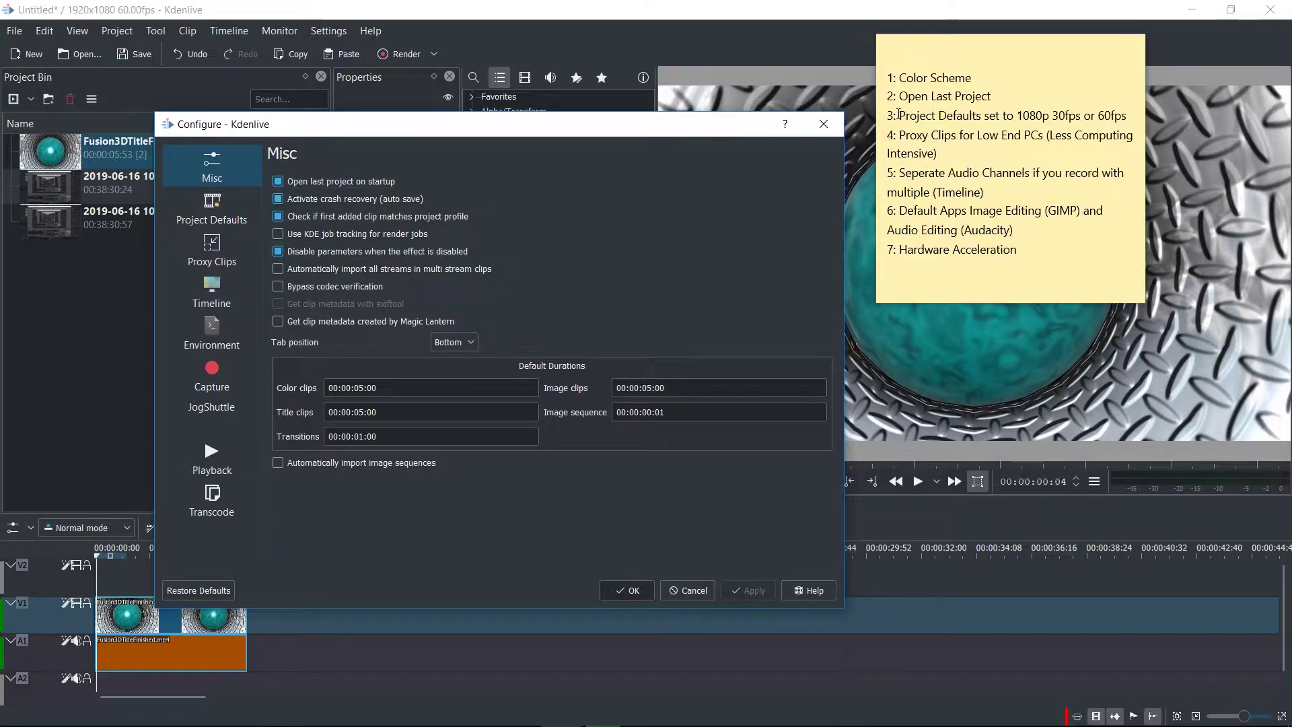
left_click_drag(492, 125, 511, 141)
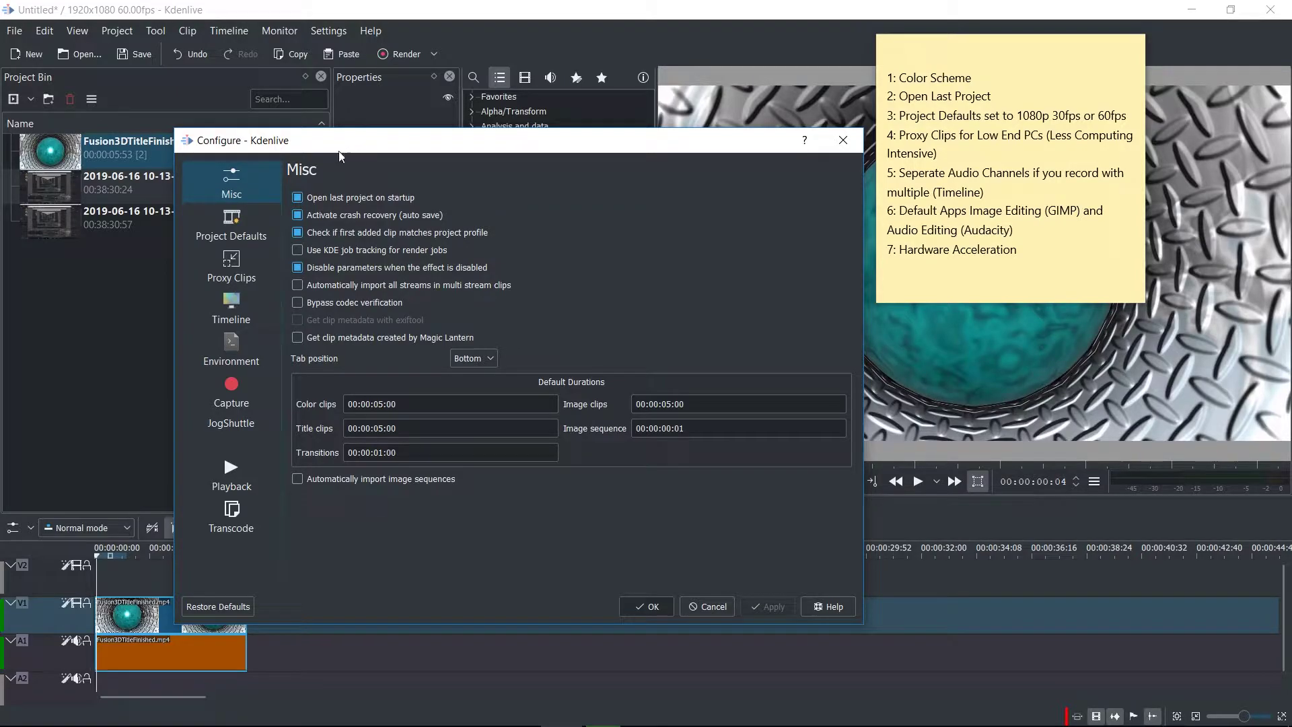
- On Project Defaults, make HD 1080p 30 fps the default profile and apply
left_click(261, 229)
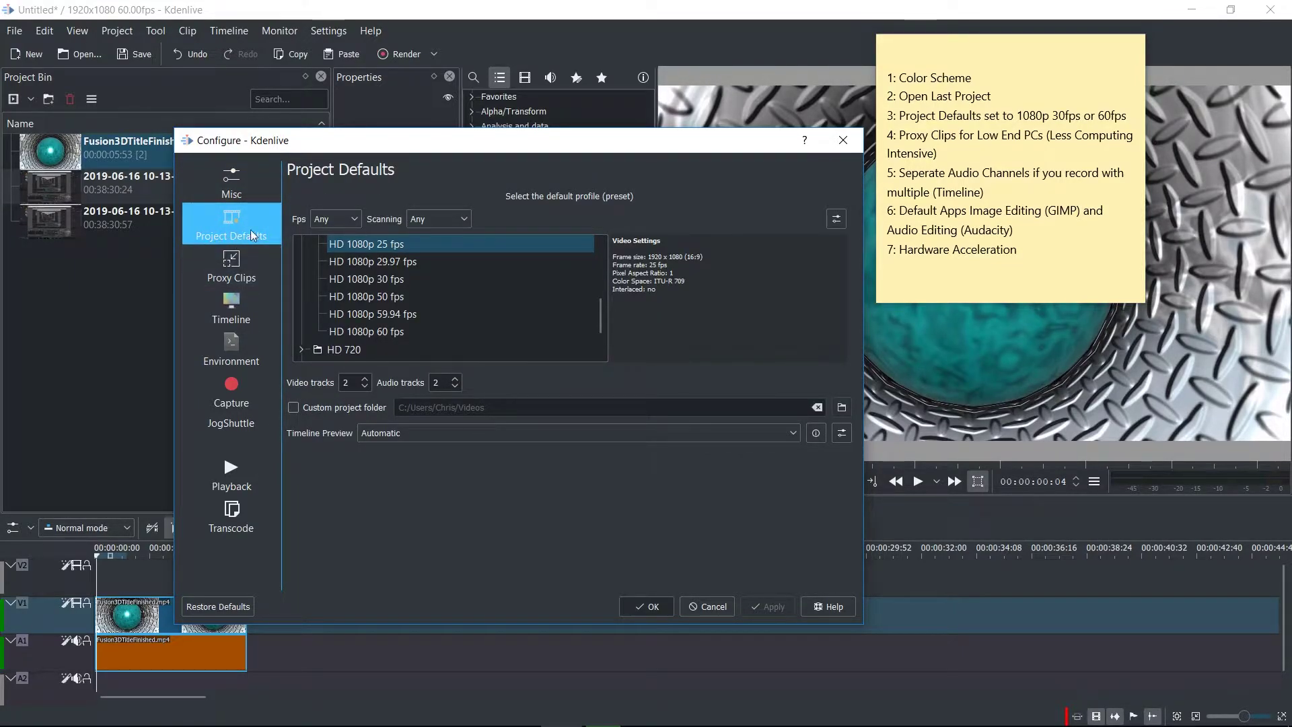
left_click(396, 284)
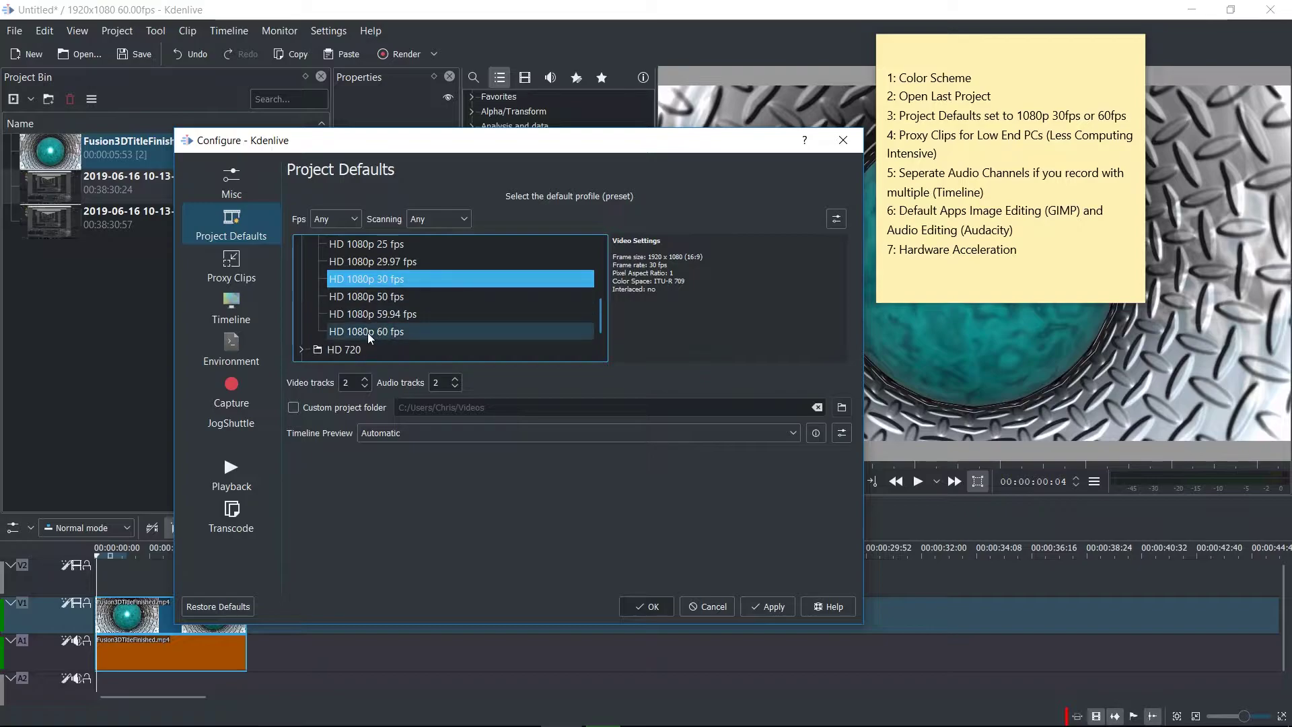
scroll(415, 316, "down", 1)
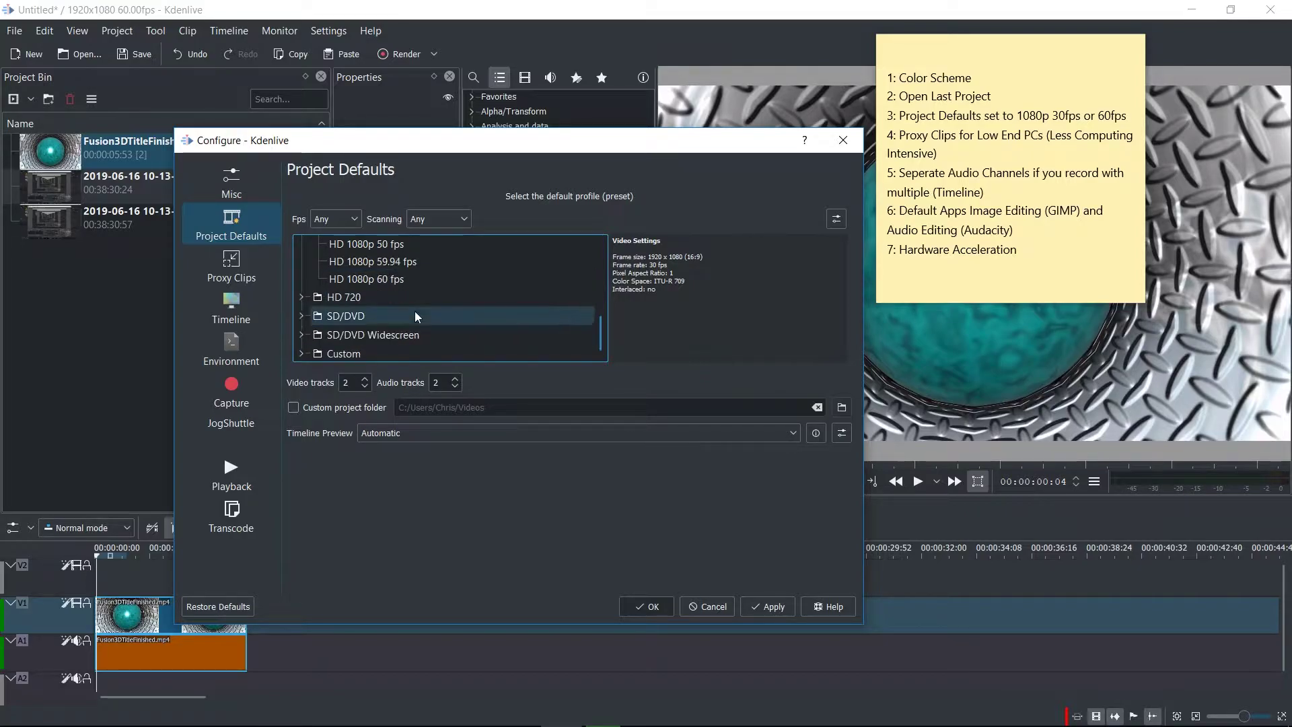
left_click(302, 279)
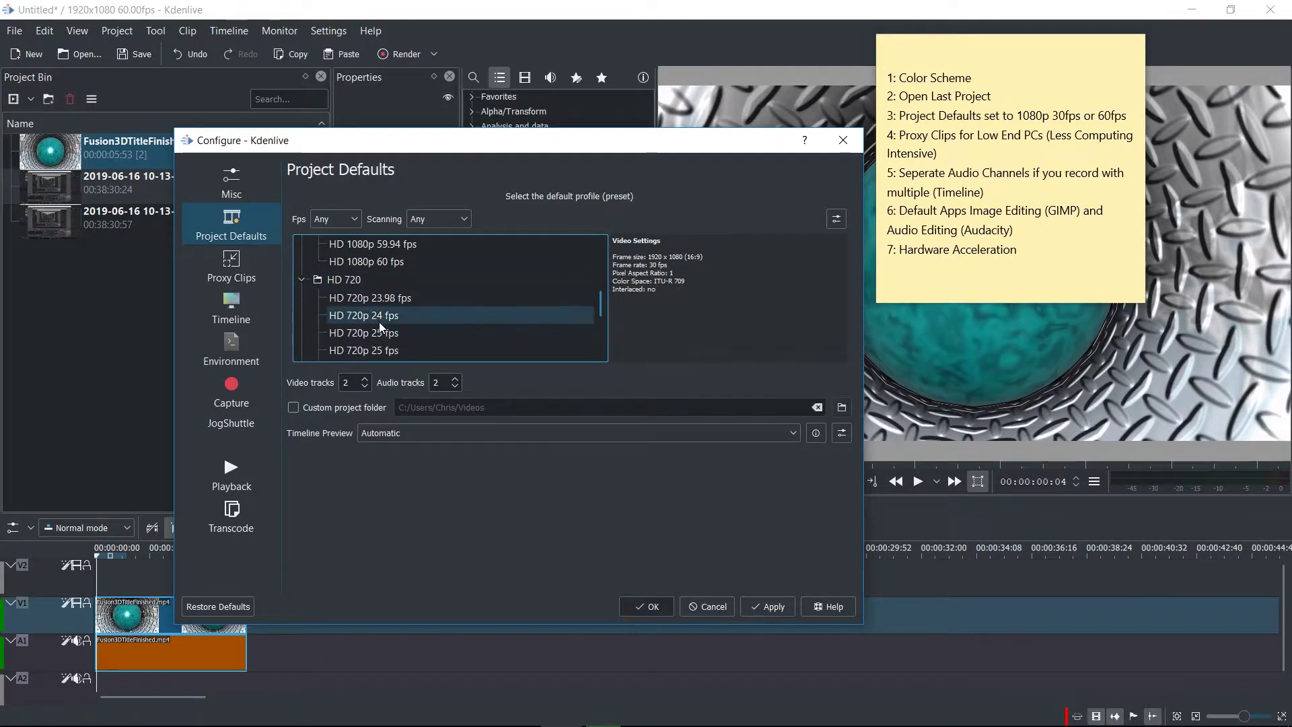
scroll(376, 322, "down", 2)
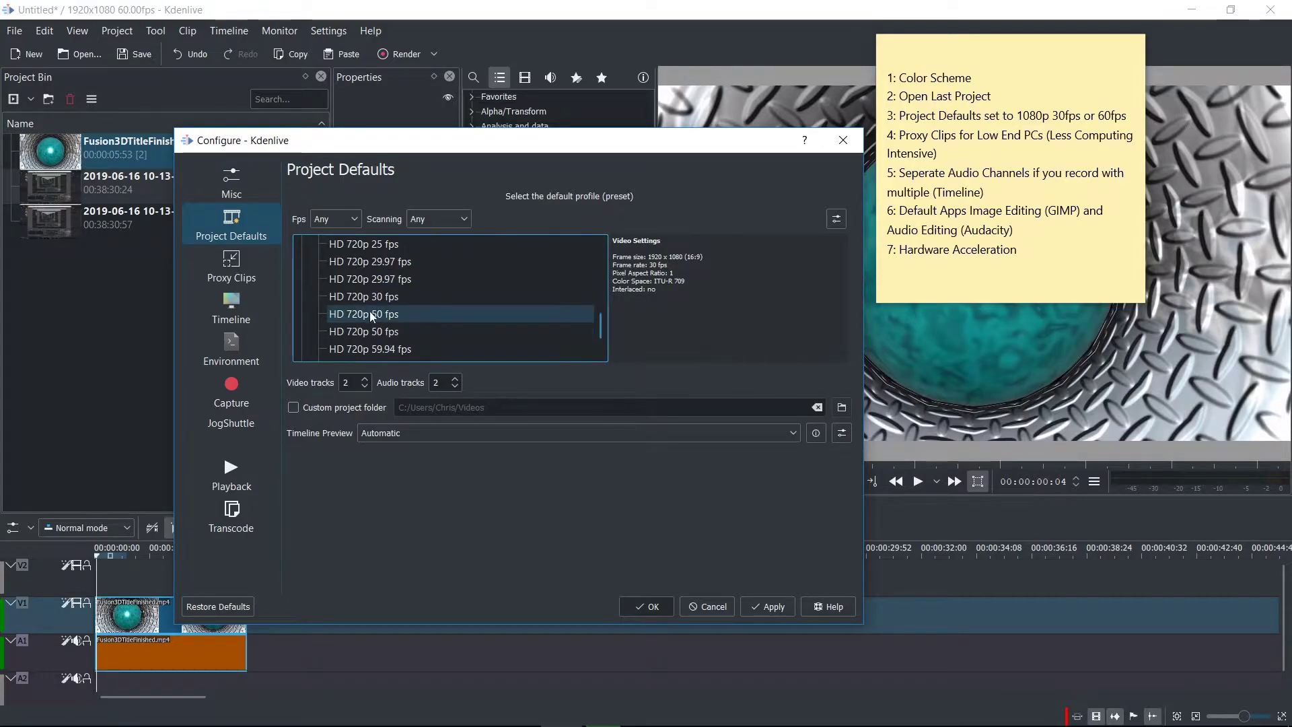
scroll(373, 315, "up", 4)
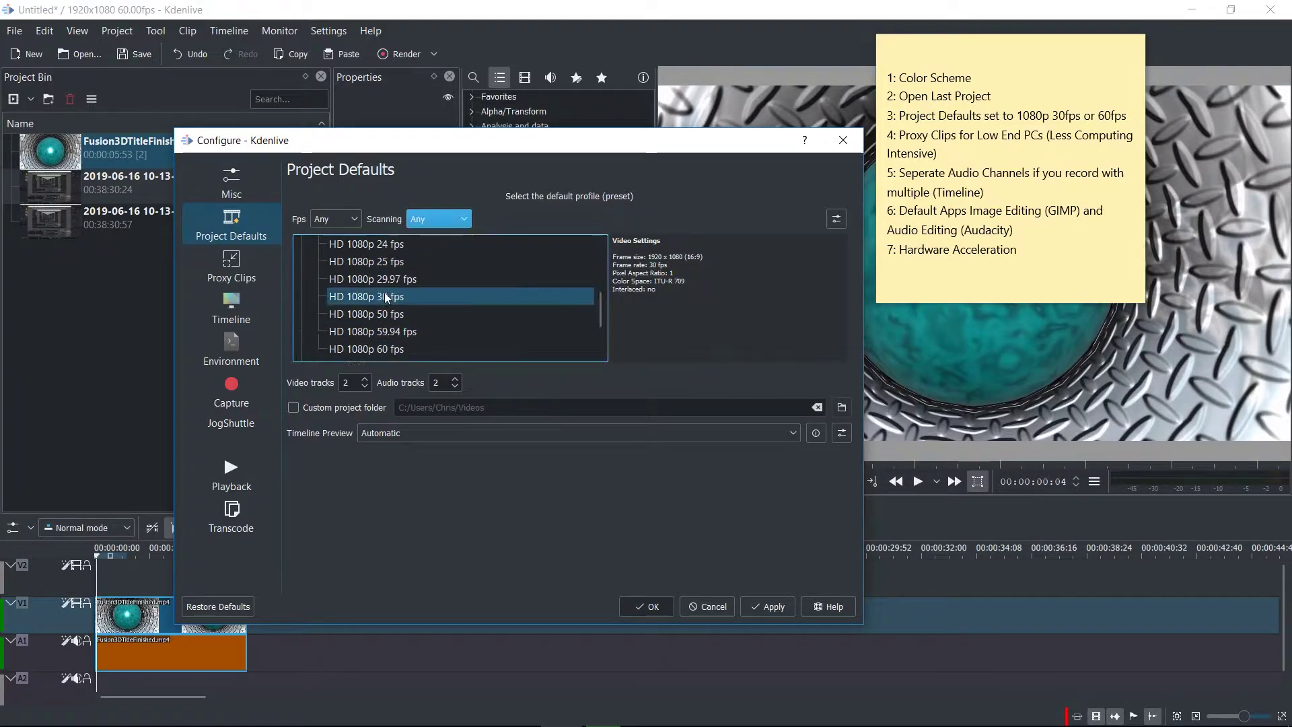
scroll(407, 300, "up", 3)
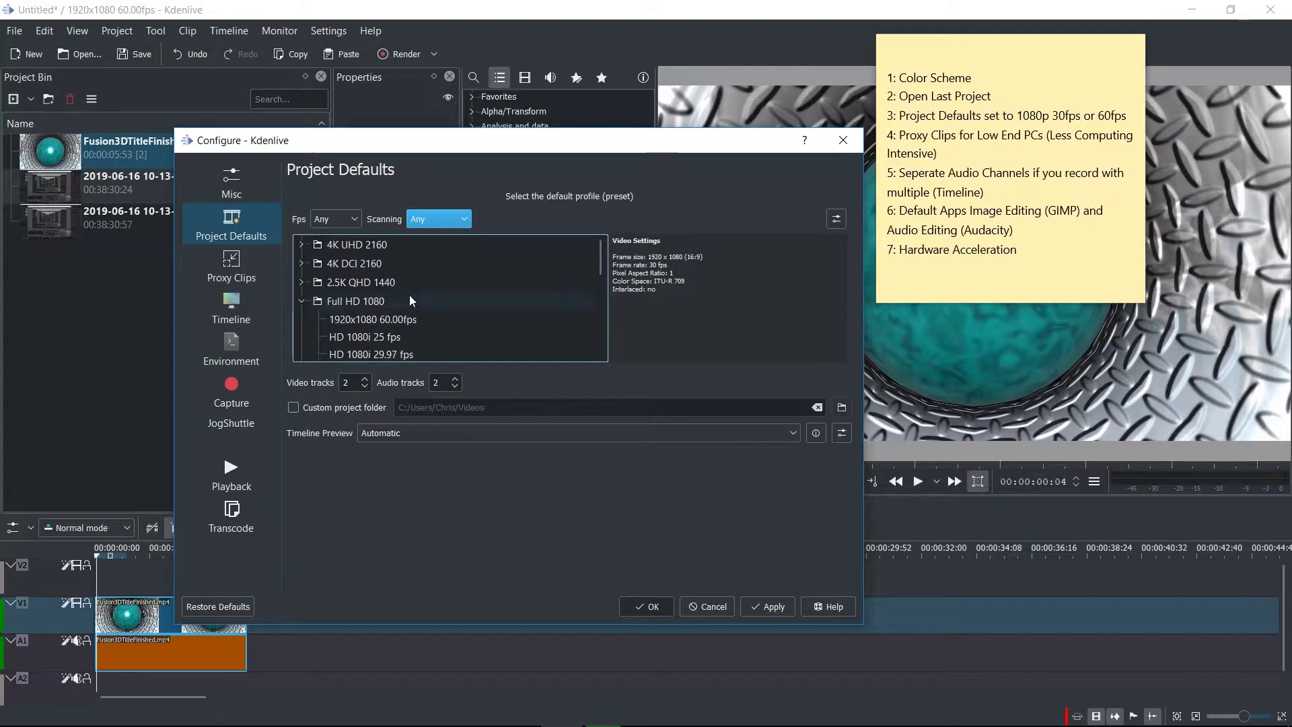
left_click(303, 246)
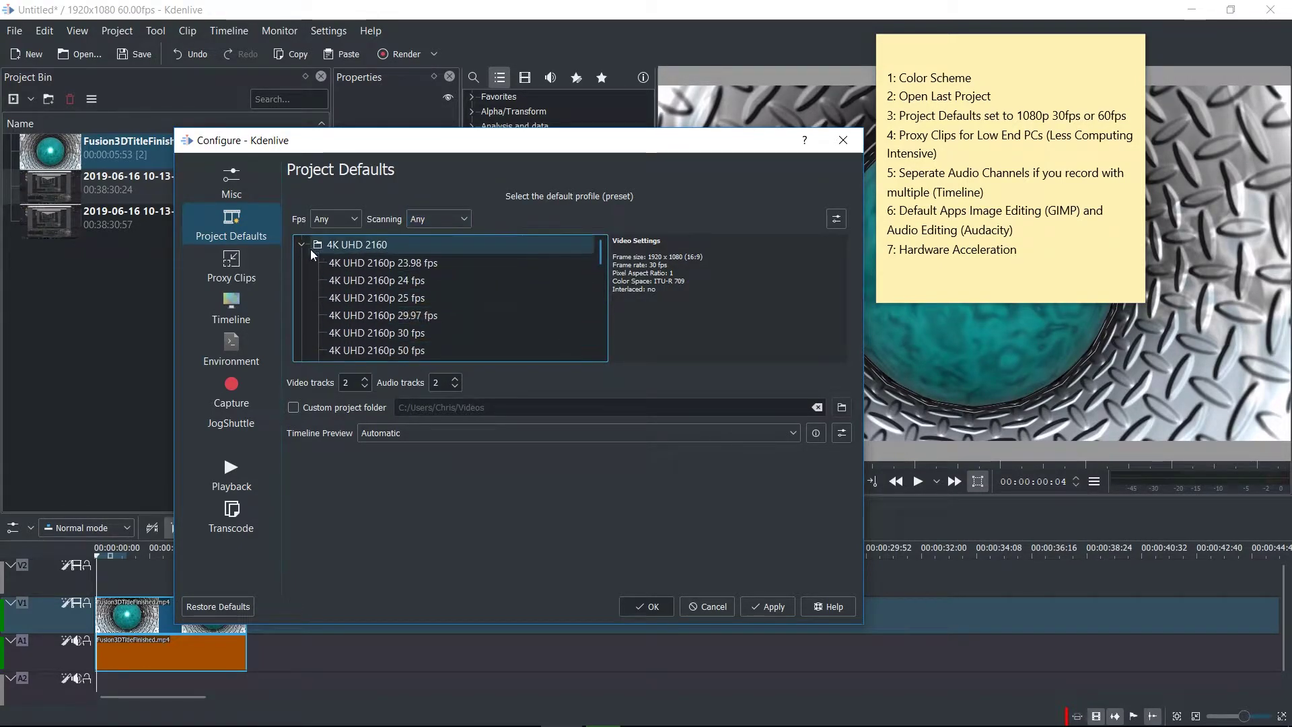
left_click(303, 245)
left_click(771, 607)
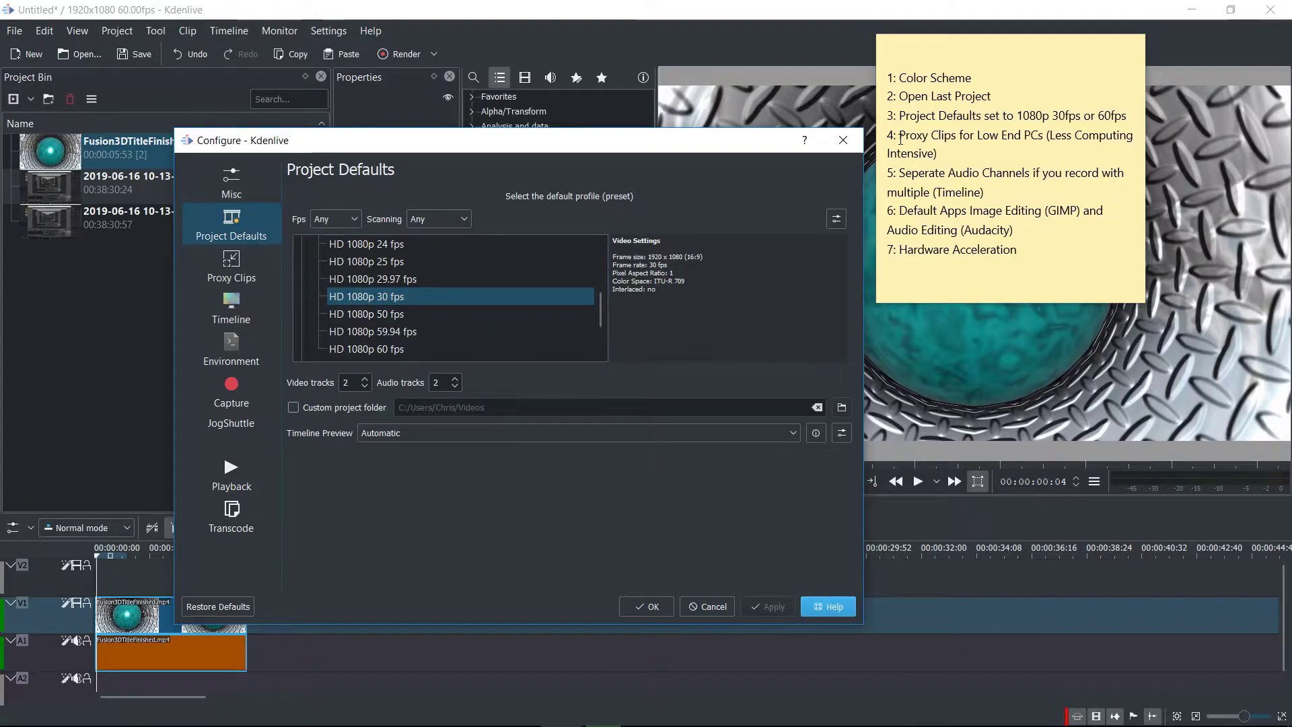
left_click(896, 136)
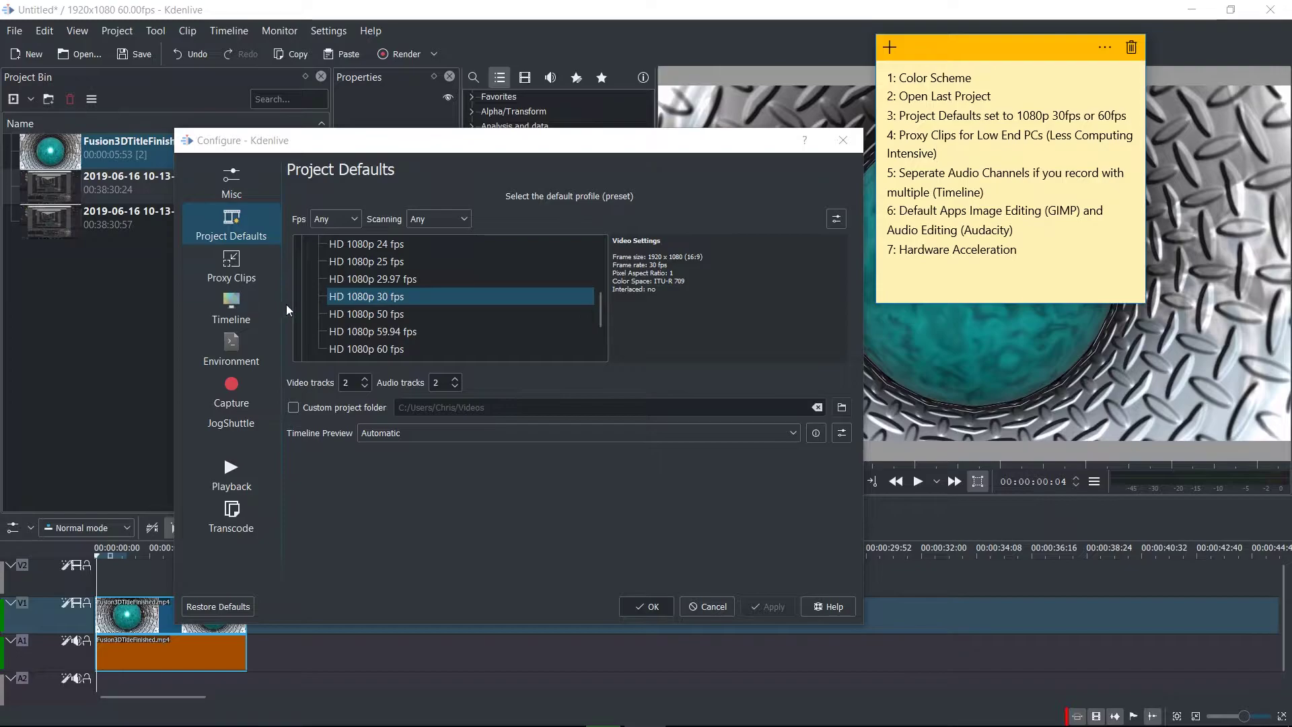
- On the Proxy Clips page, enable proxy clips for videos larger than 1000 pixels
left_click(264, 283)
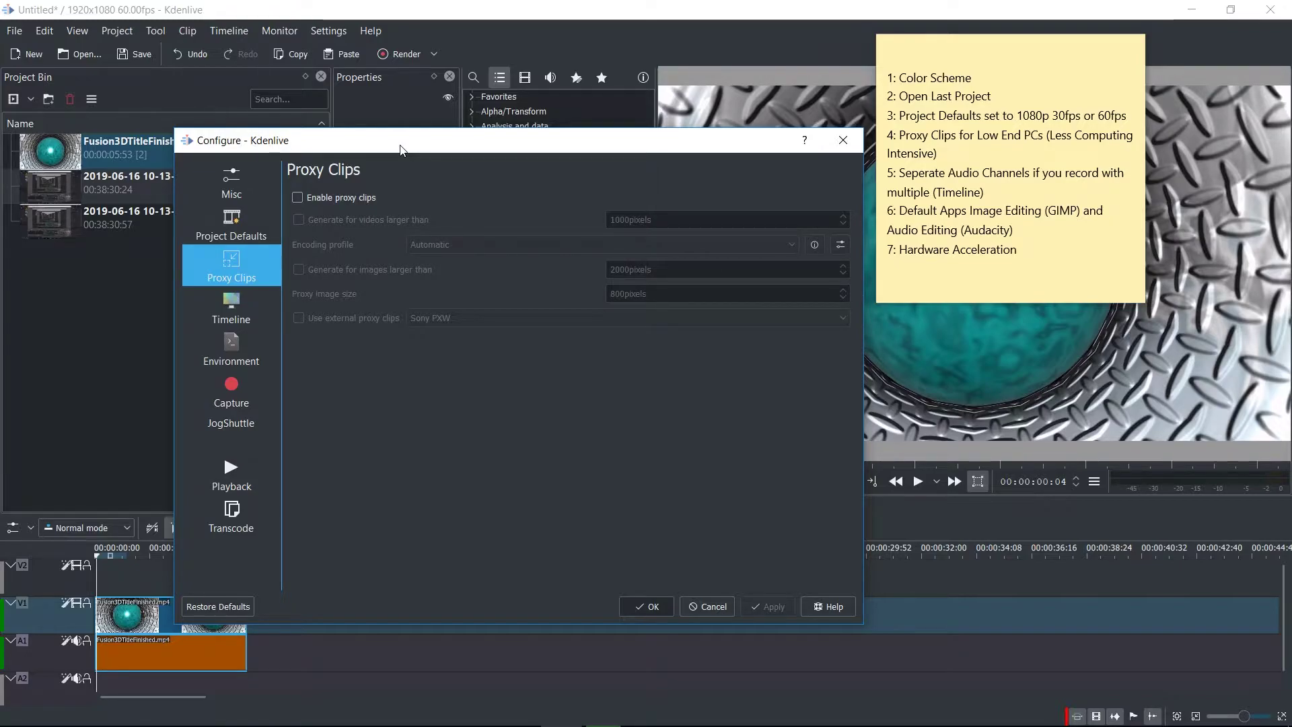
left_click_drag(463, 152, 402, 149)
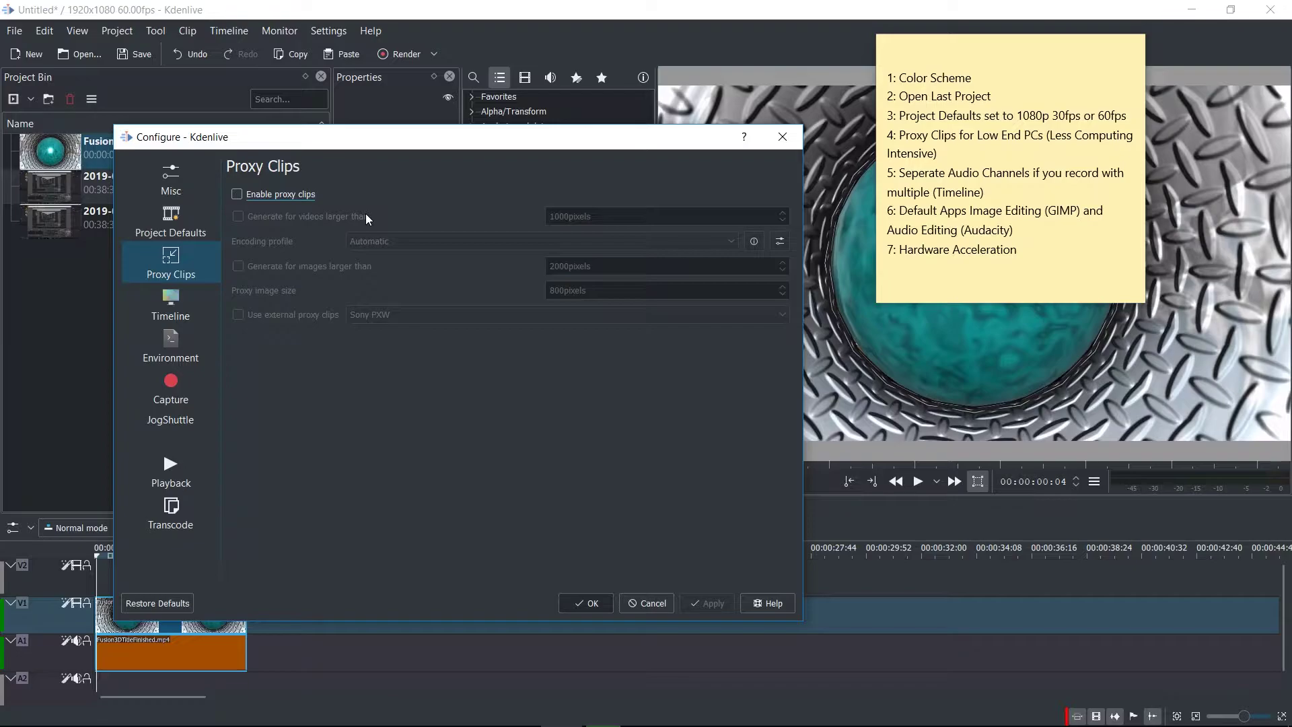
left_click_drag(1009, 42, 1135, 446)
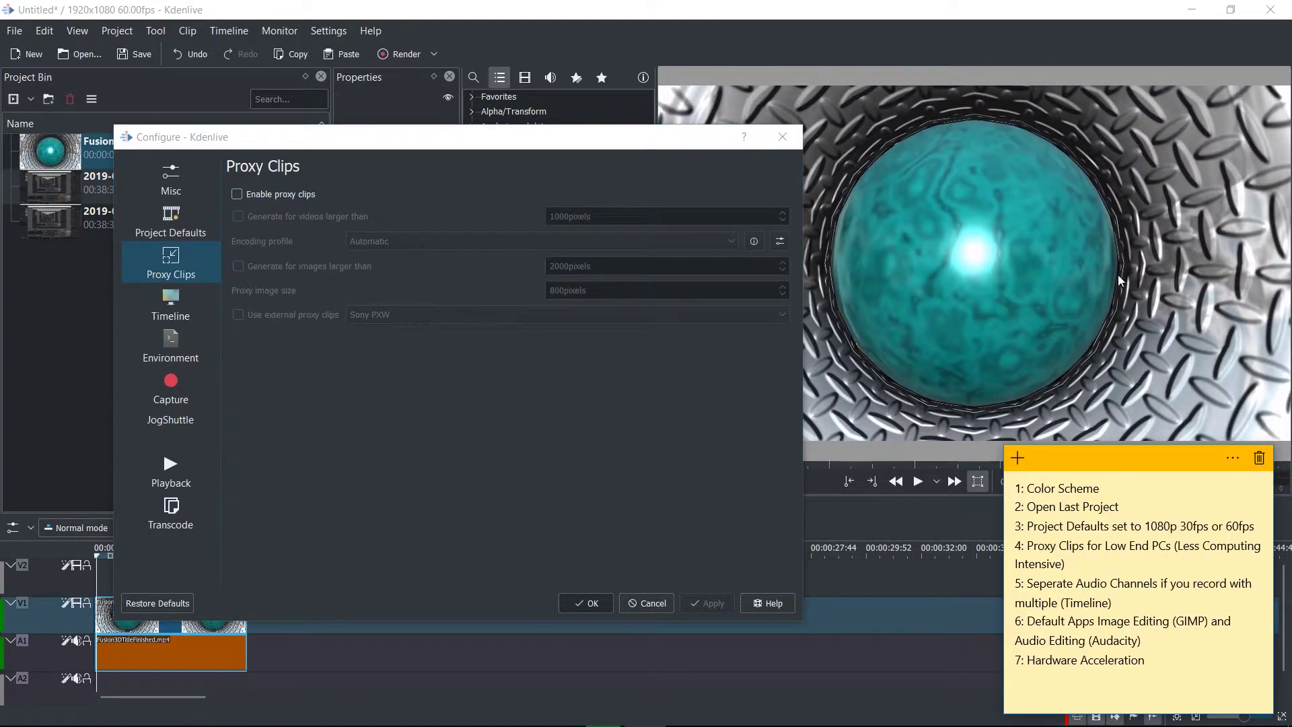
left_click_drag(645, 143, 550, 155)
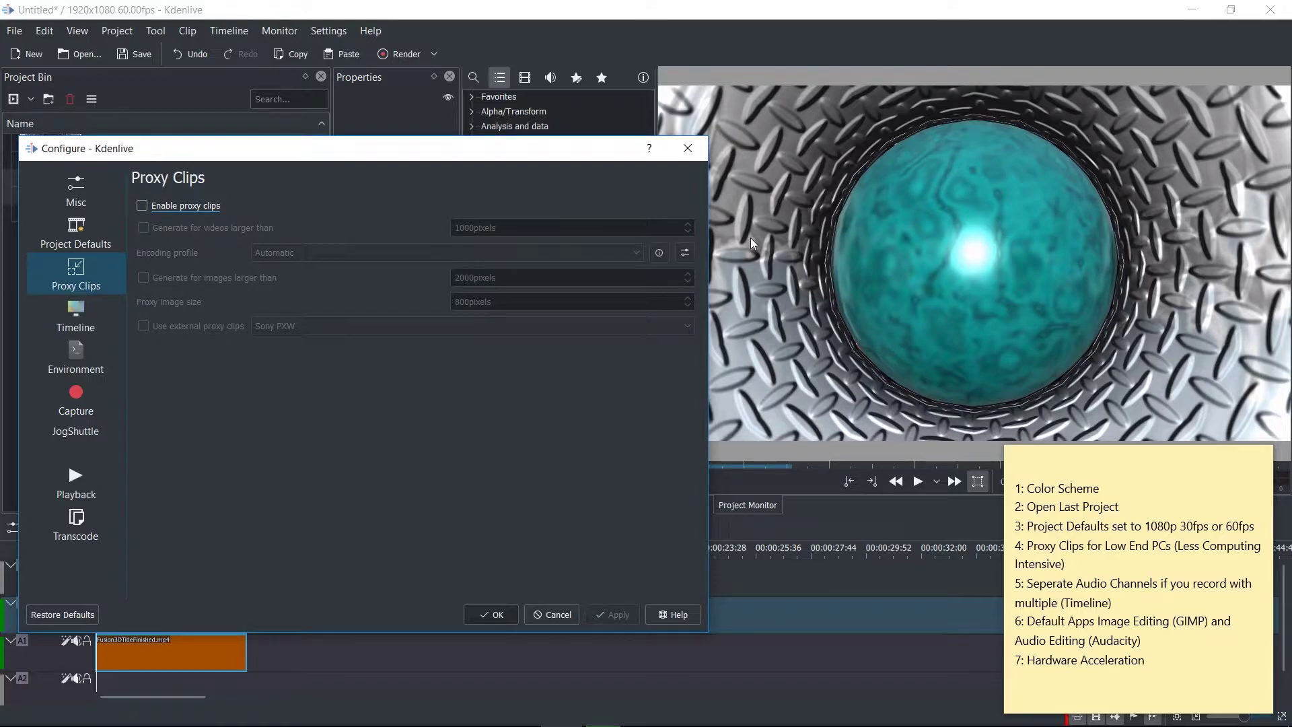
left_click_drag(466, 155, 514, 164)
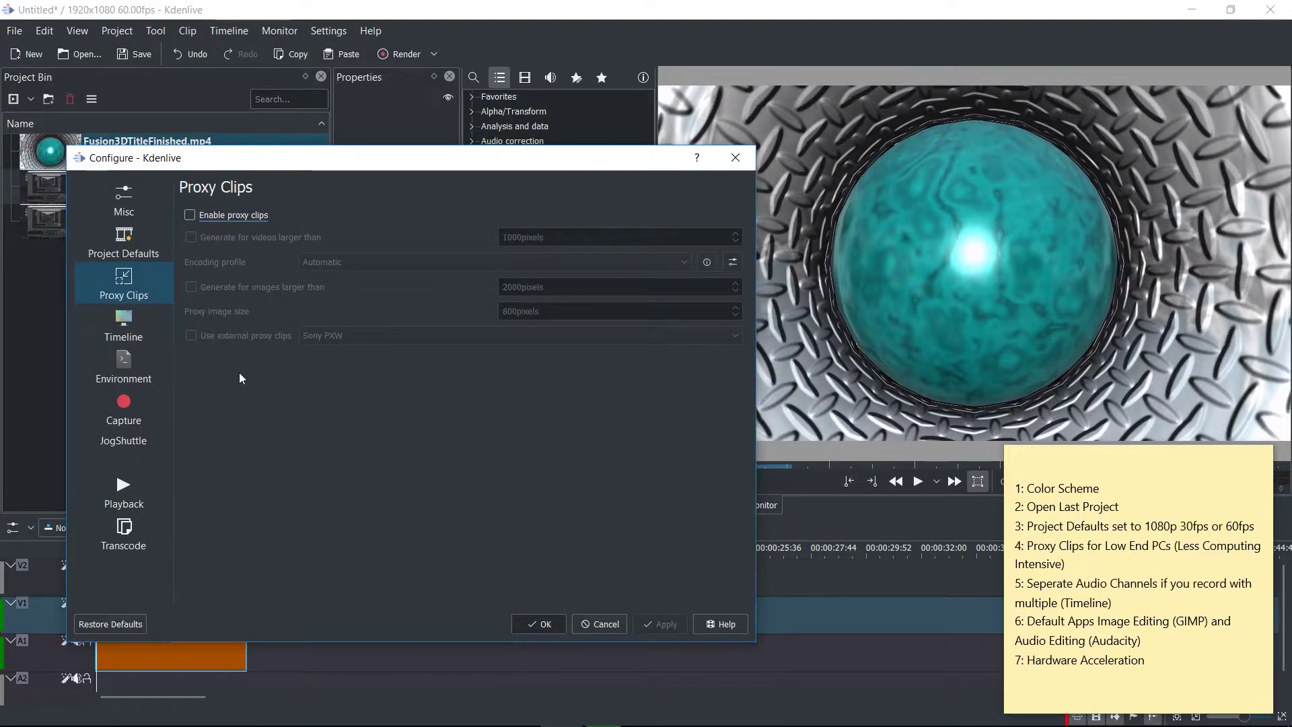
left_click(189, 214)
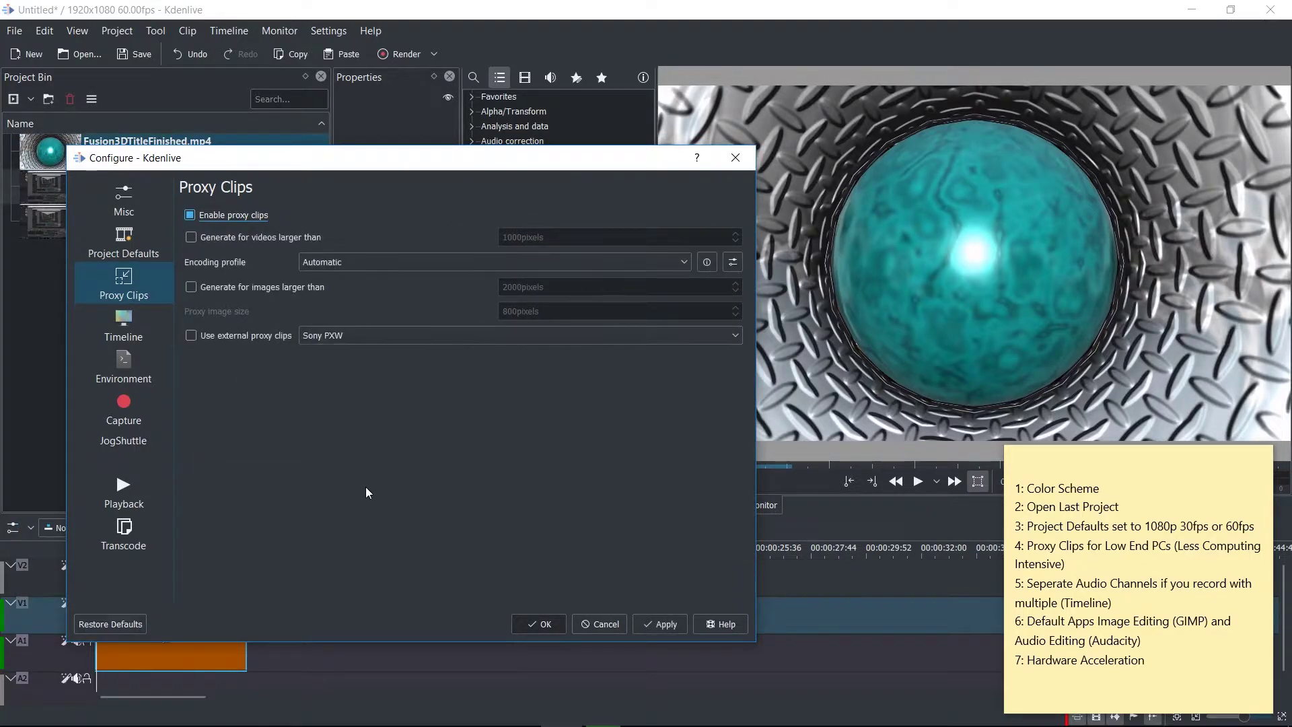
left_click(195, 239)
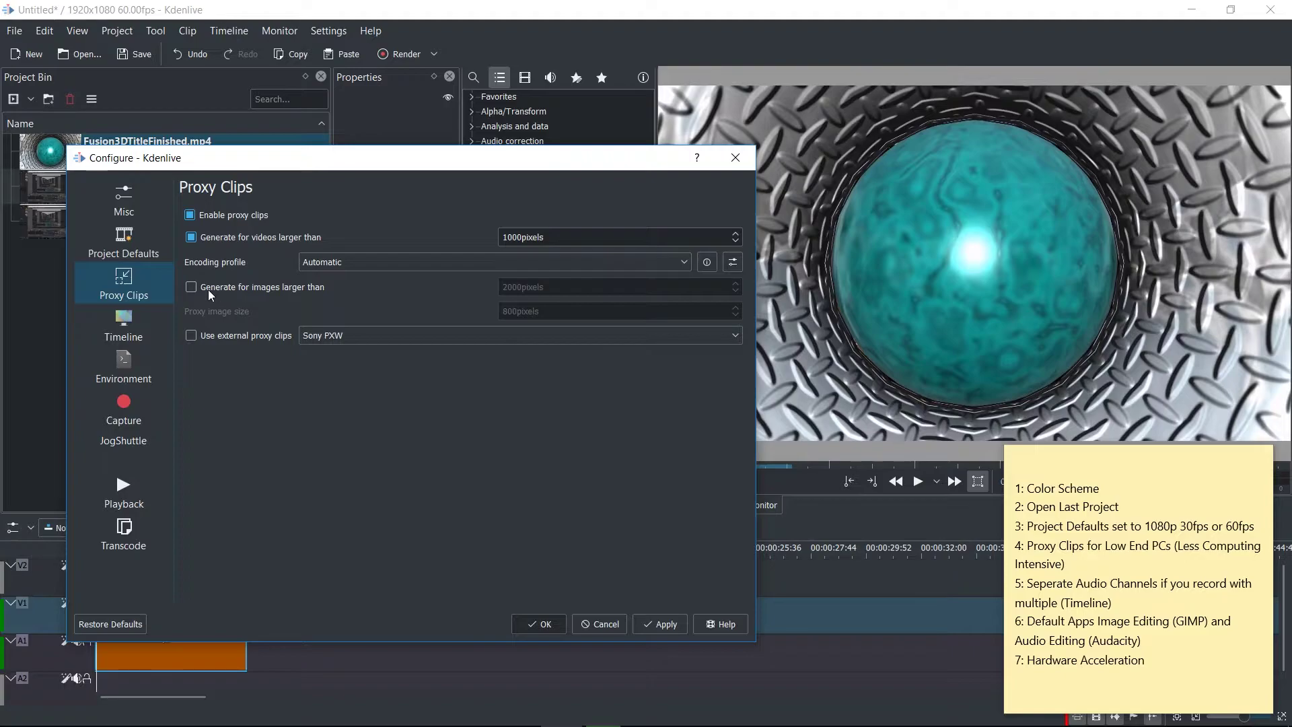
- Apply the proxy clip settings and add a '-' to line 5 of the checklist note
left_click(668, 623)
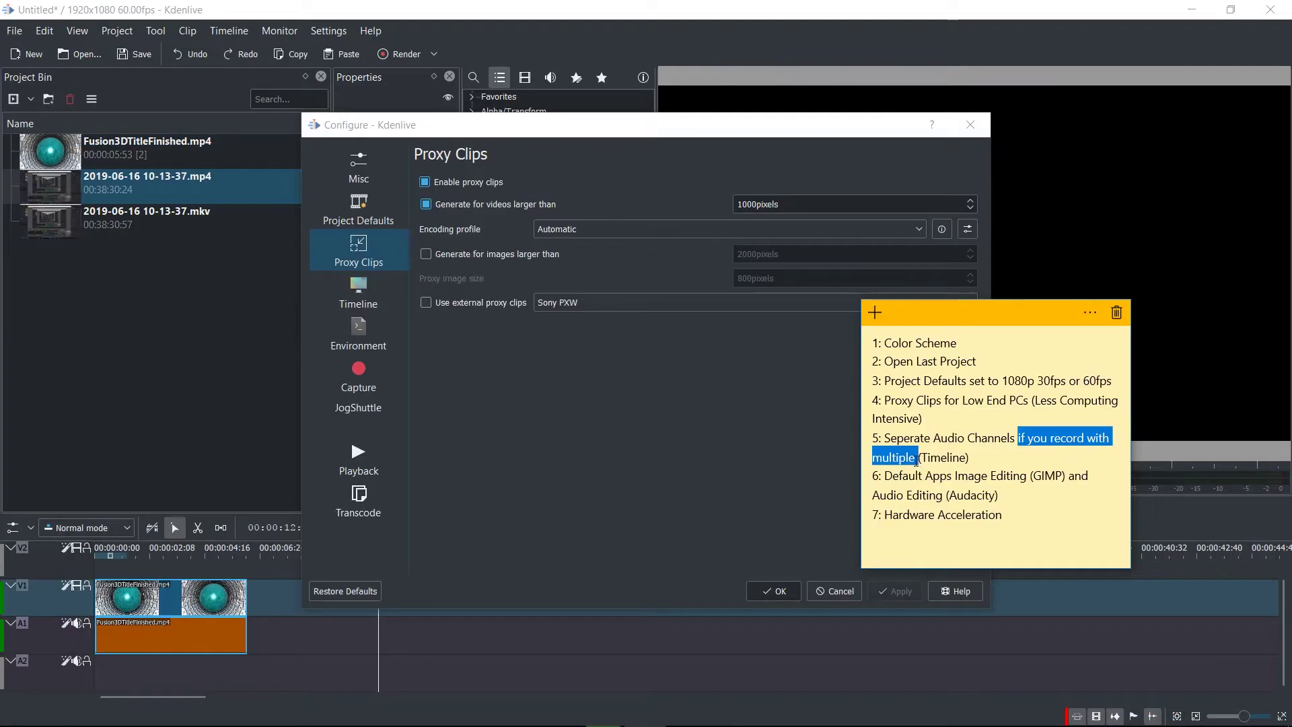
left_click_drag(915, 462, 917, 459)
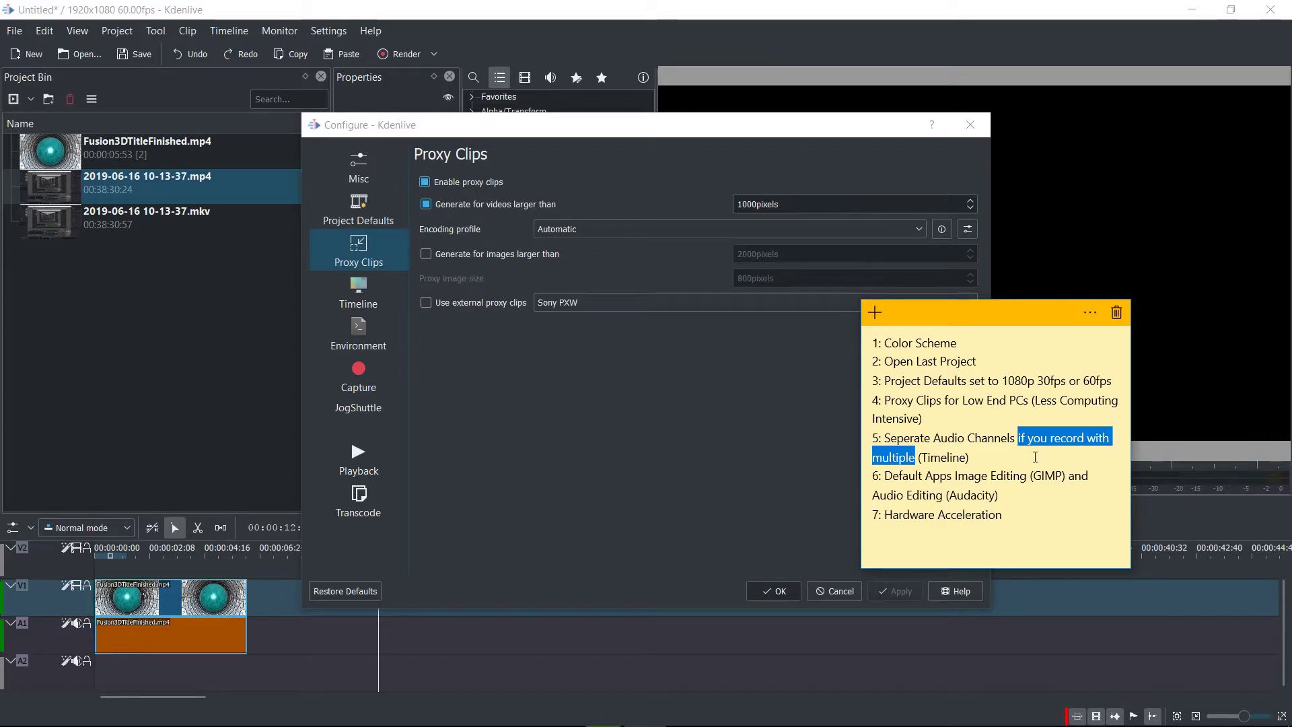
type("-")
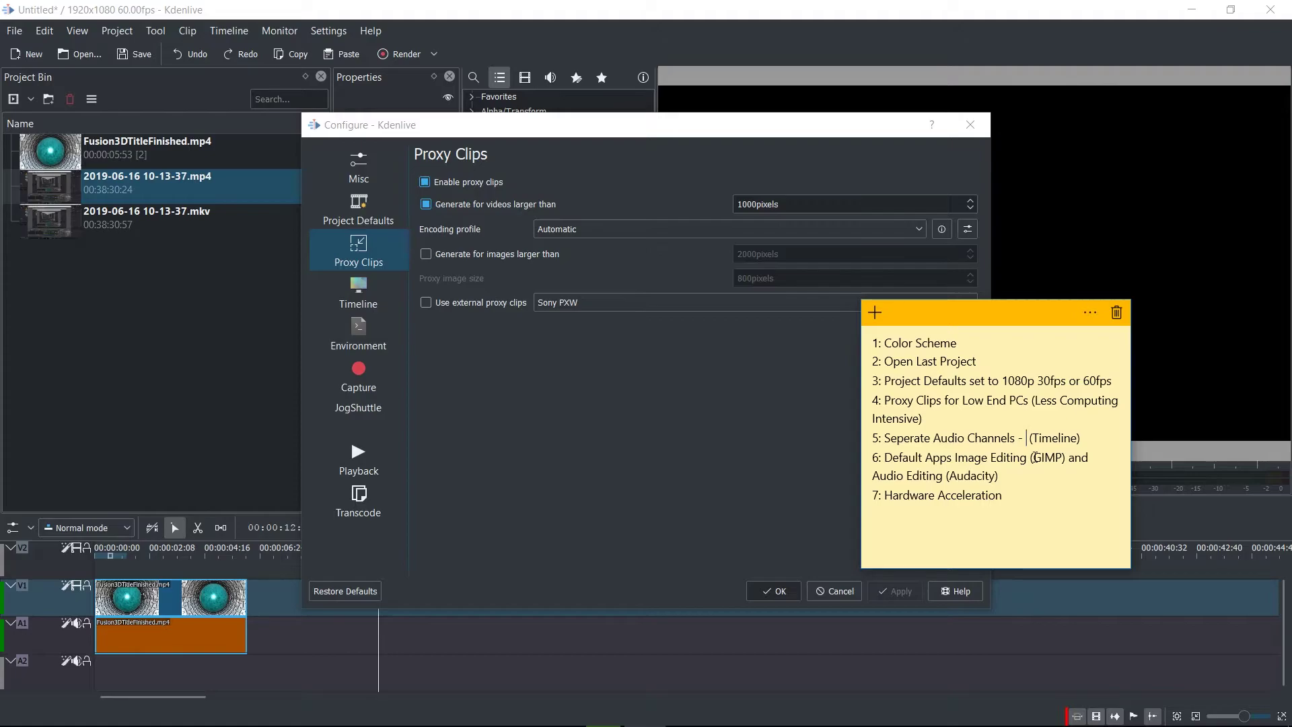
- On the Timeline page, tick Separate channels for audio thumbnails
left_click(358, 296)
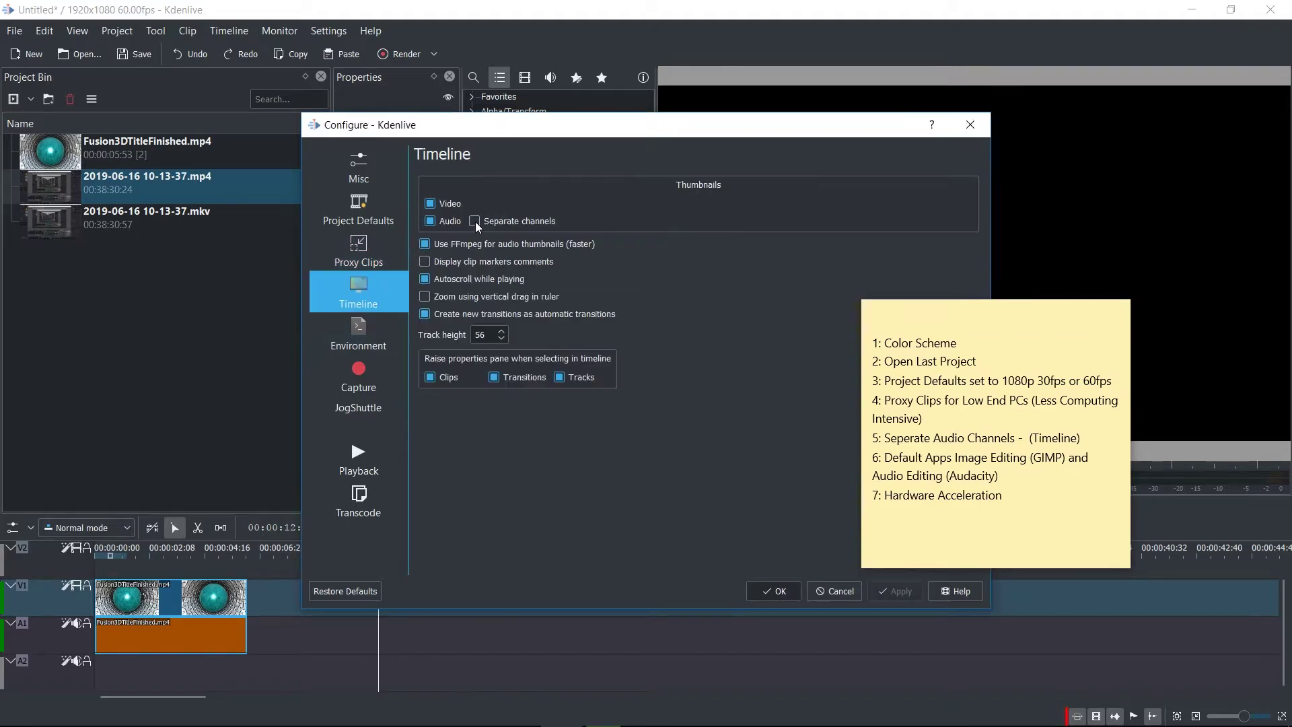
left_click(475, 220)
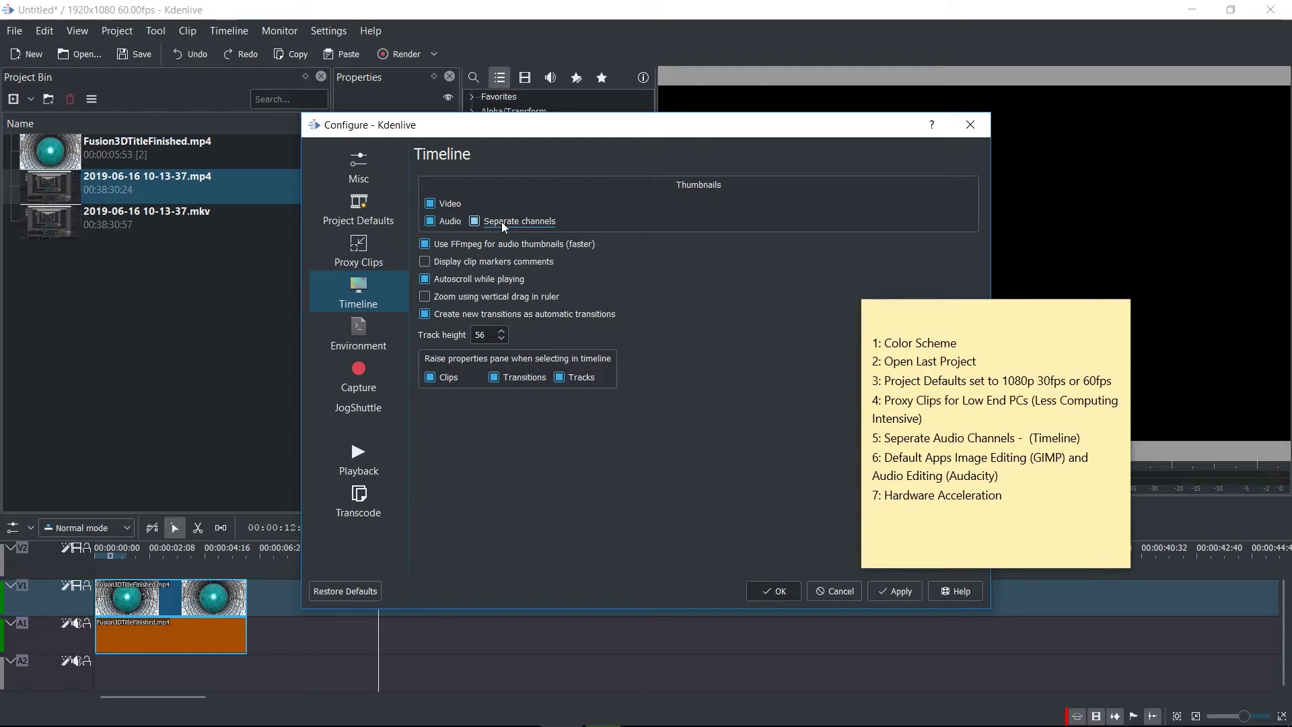
left_click_drag(568, 126, 548, 80)
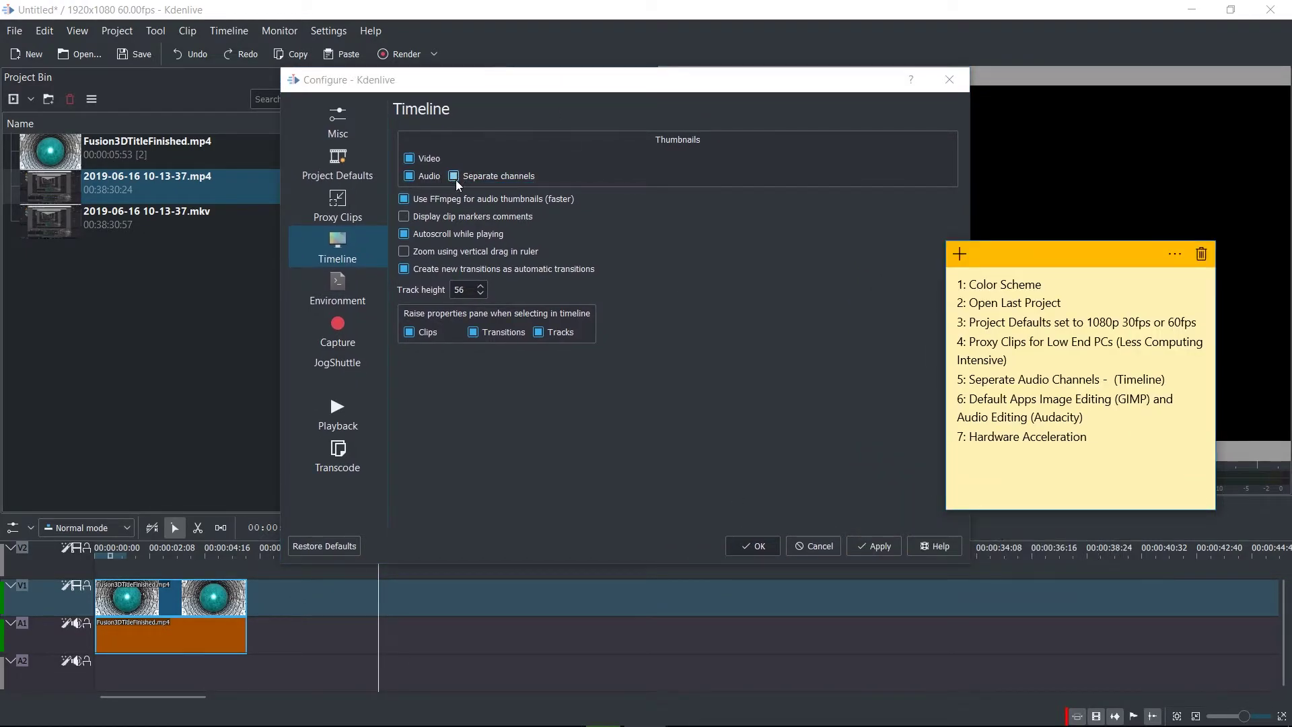
left_click(873, 546)
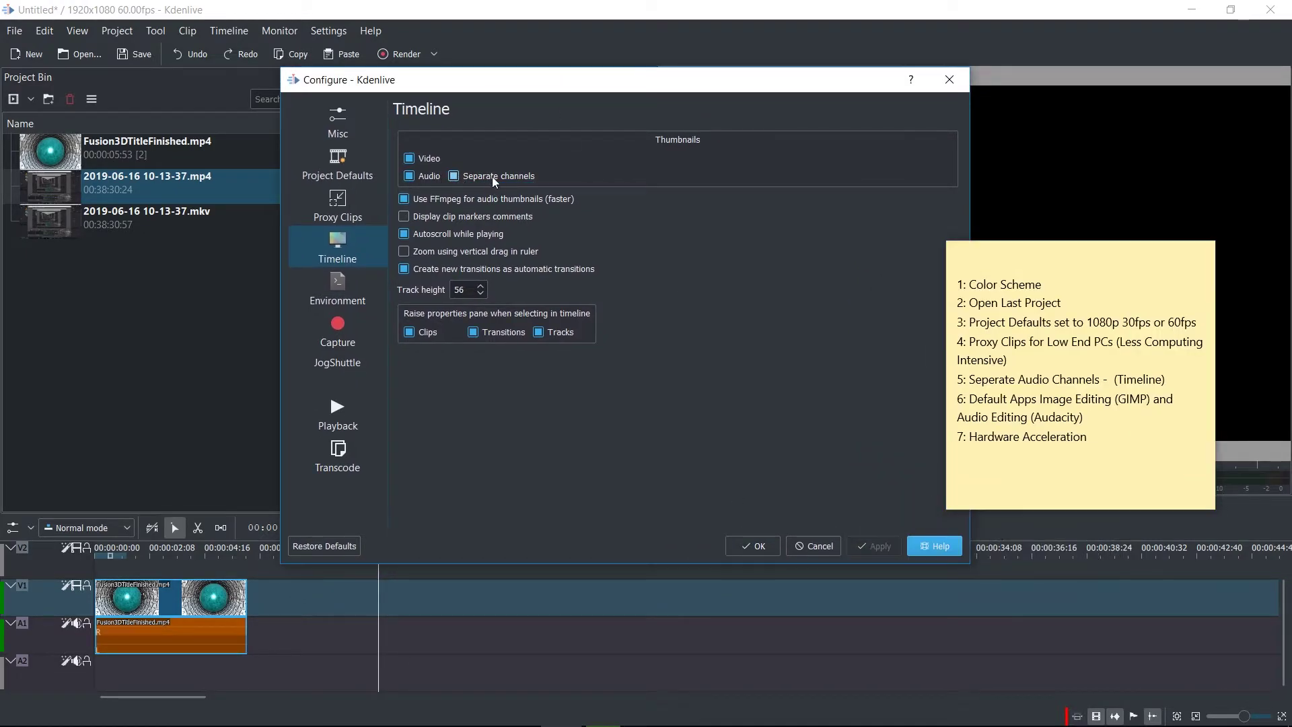
left_click(755, 546)
mouse_move(174, 183)
left_mouse_down()
mouse_move(366, 575)
mouse_move(332, 613)
left_mouse_up()
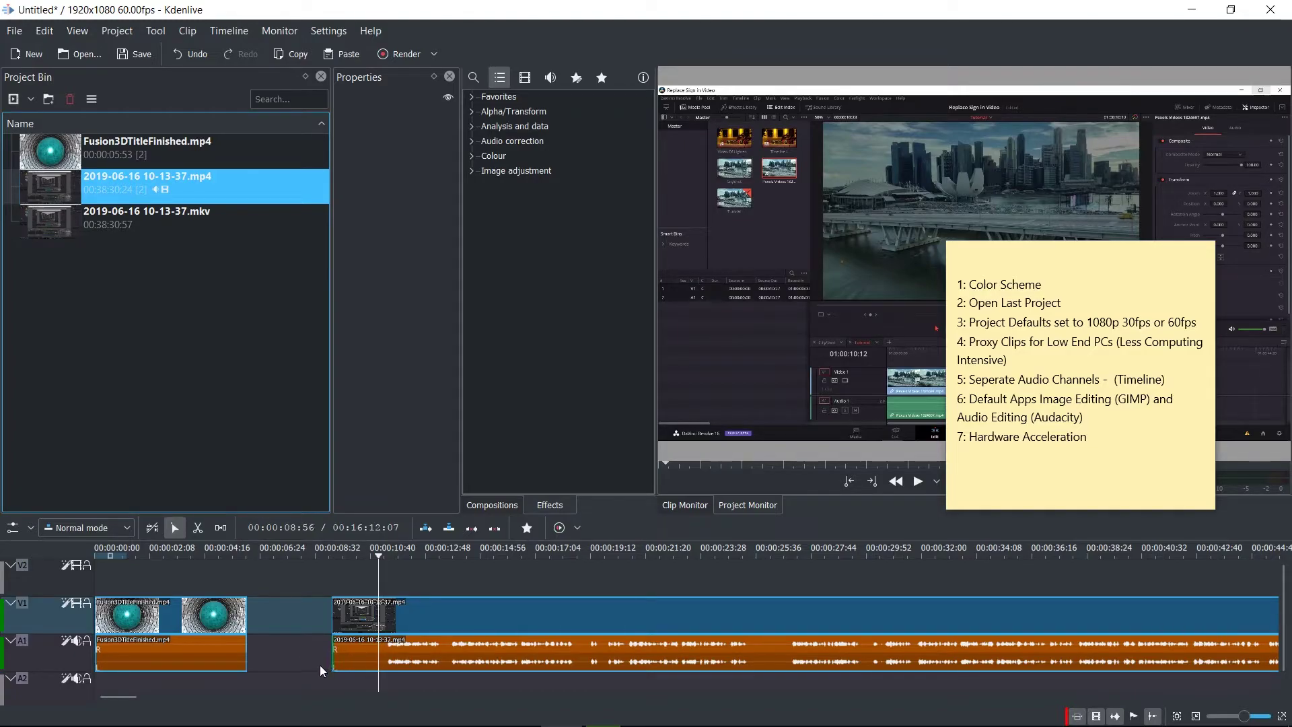
- Reapply Separate channels so the taller A1 track shows two channel waveforms
left_click(329, 30)
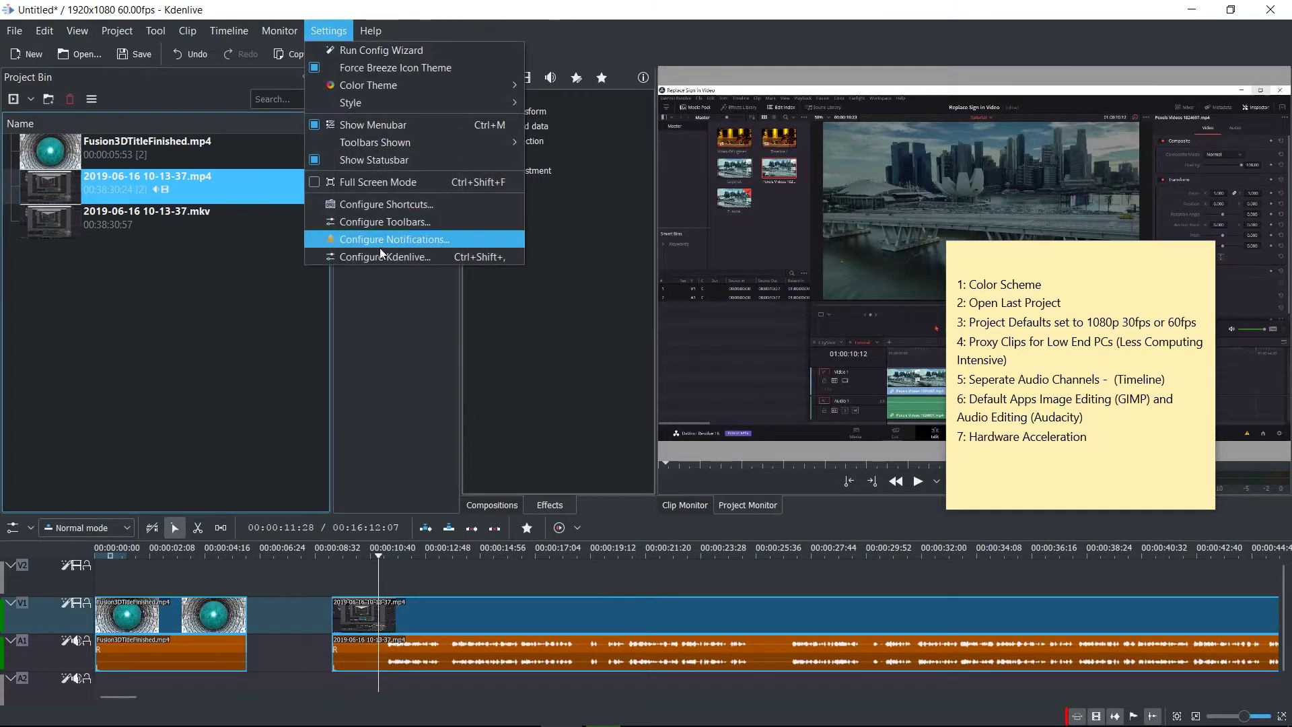
left_click(383, 257)
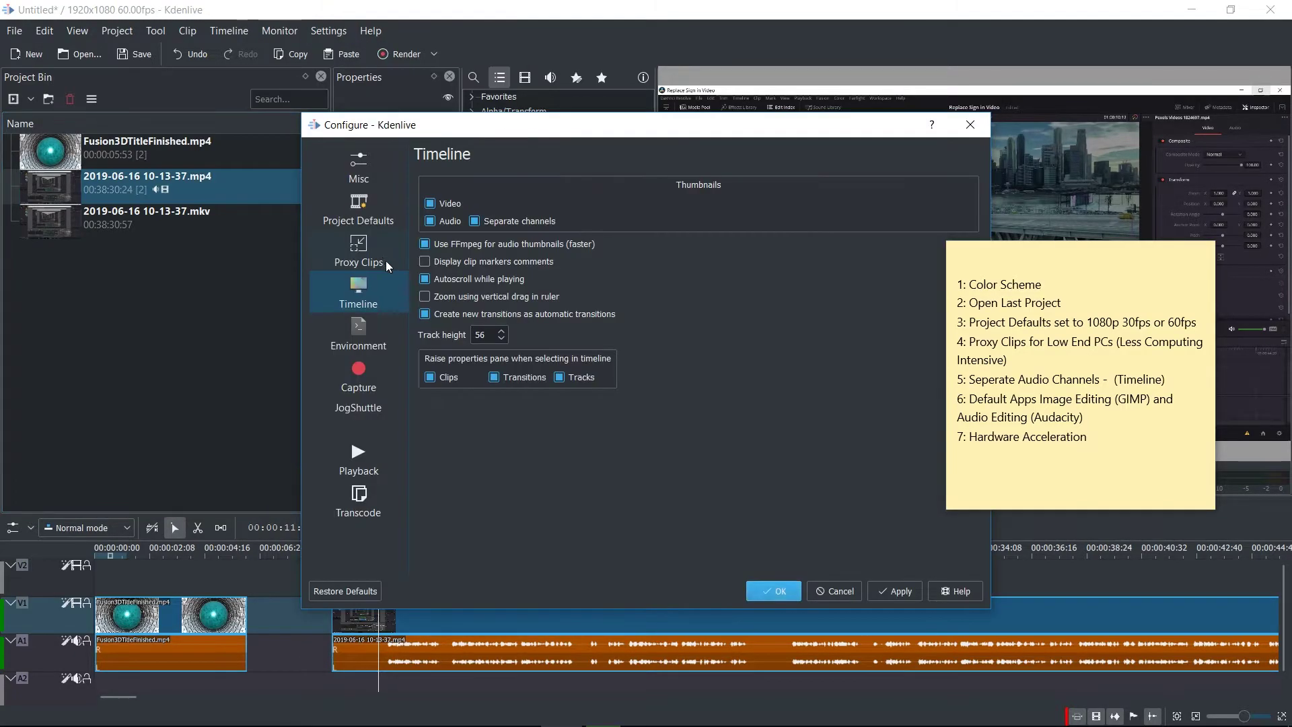
left_click(891, 592)
left_click_drag(603, 132, 619, 69)
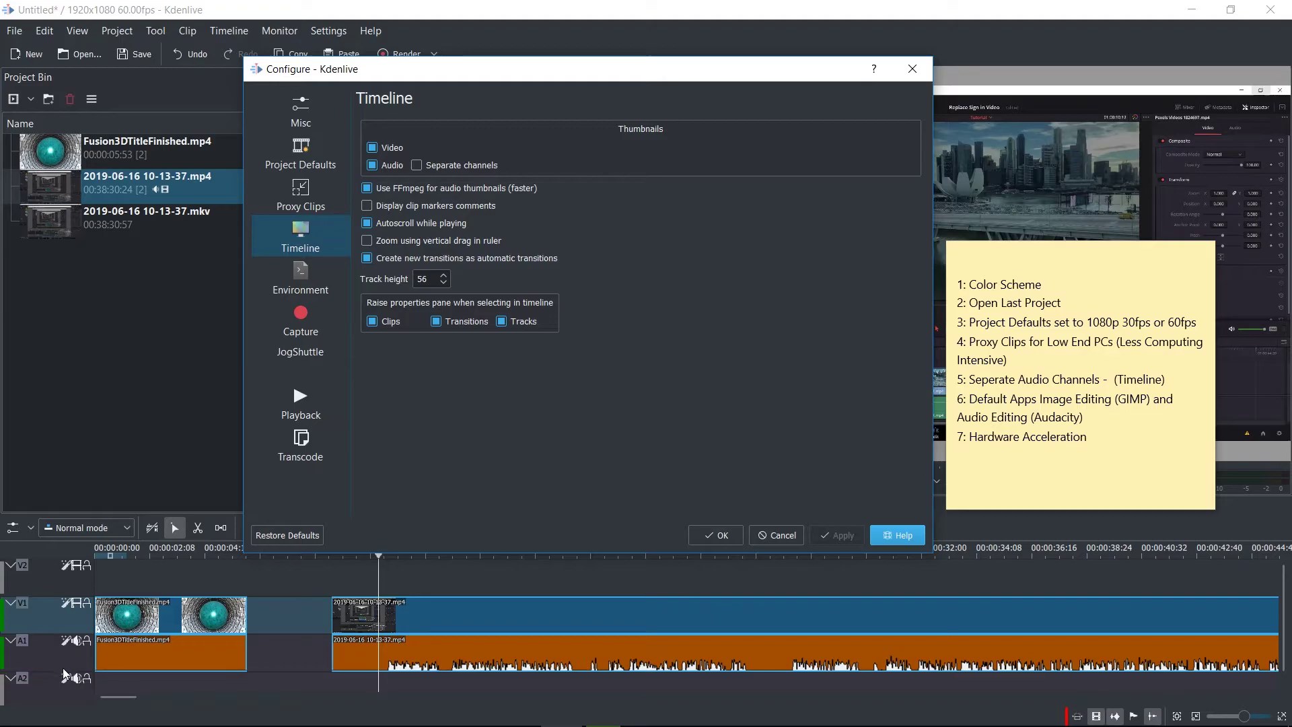
left_click_drag(64, 672, 64, 683)
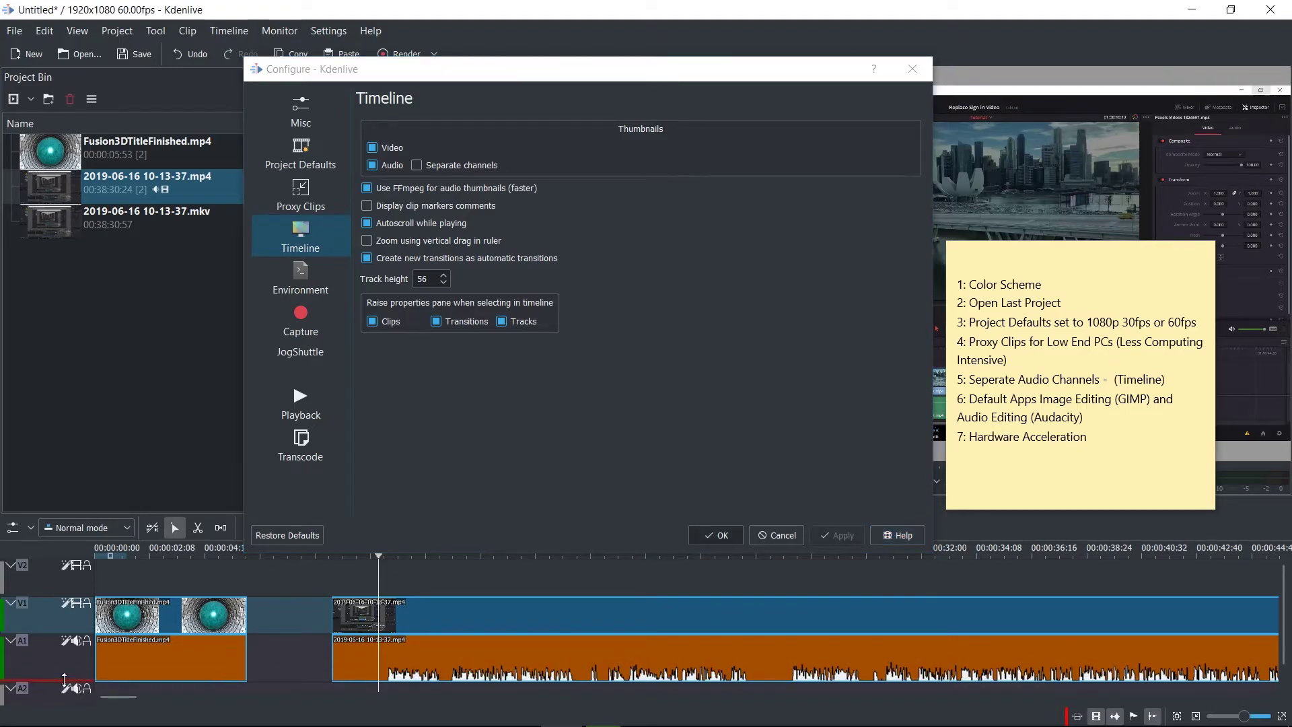
left_click(427, 163)
left_click(837, 541)
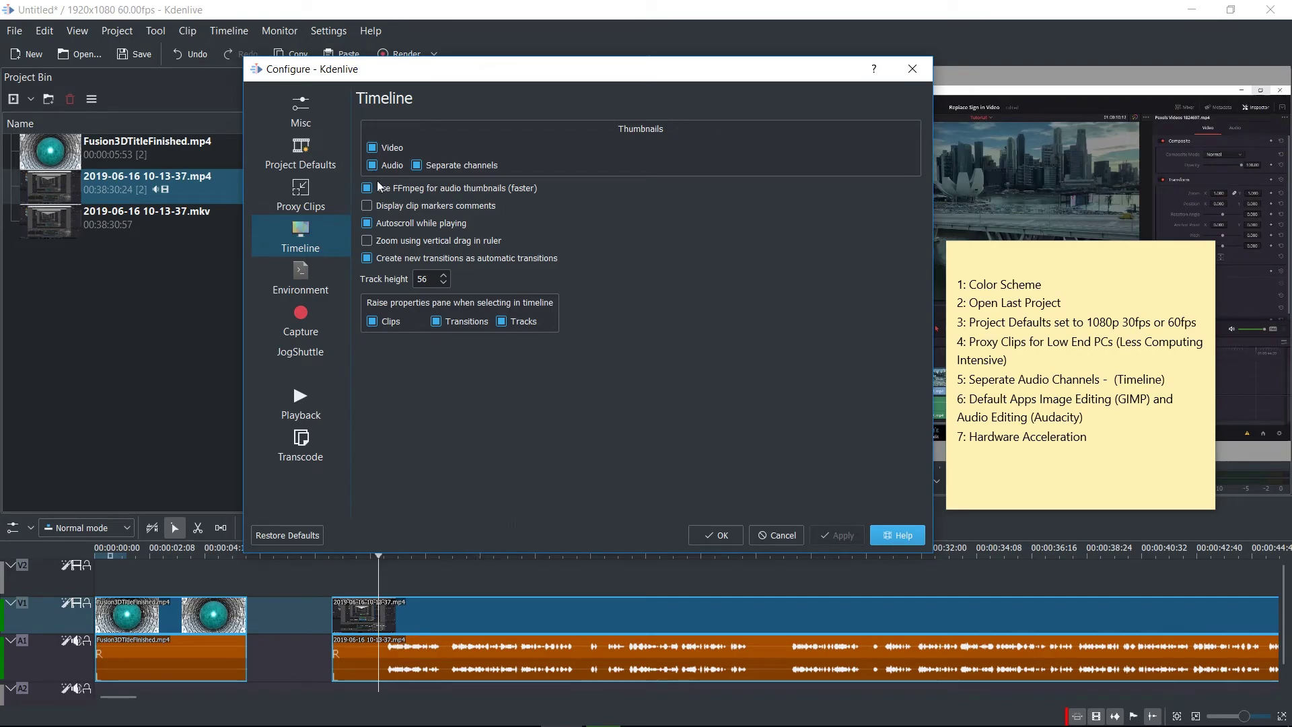
- Select the GIMP and audio editing lines in the checklist note
left_click(1139, 379)
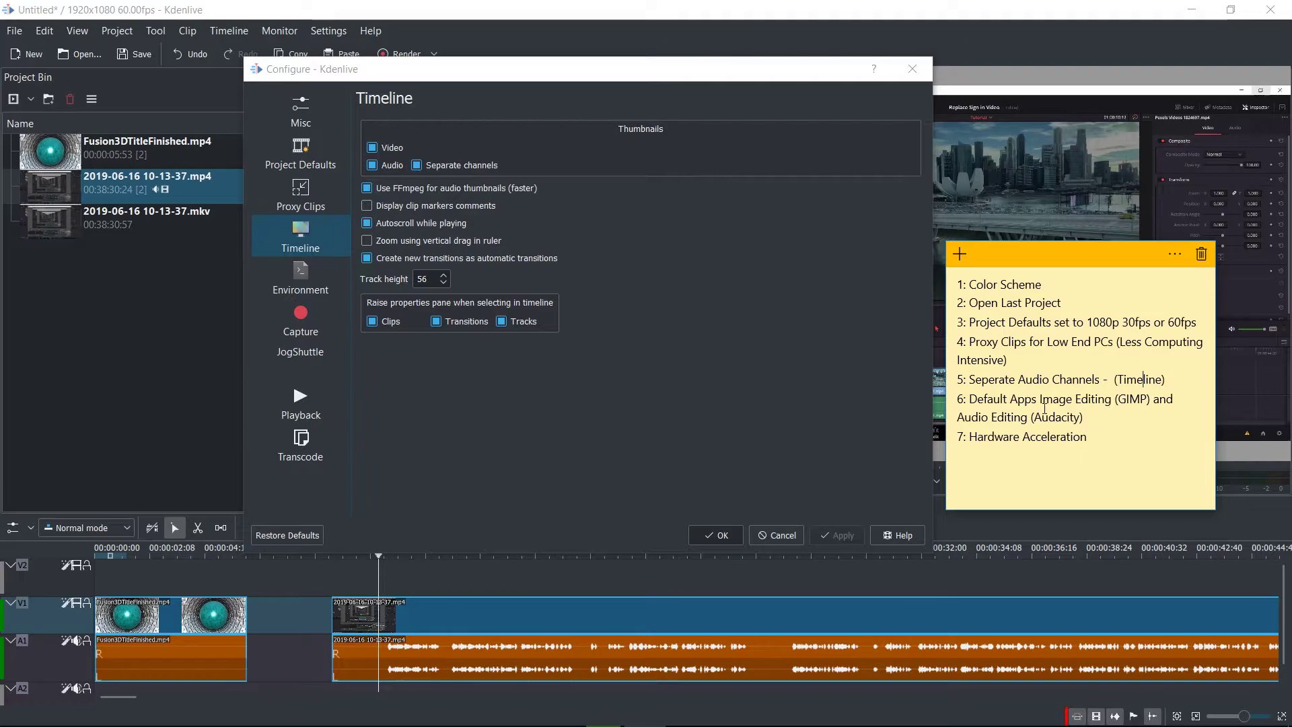
left_click_drag(1042, 399, 1151, 402)
left_click(1120, 402)
left_click(1159, 401)
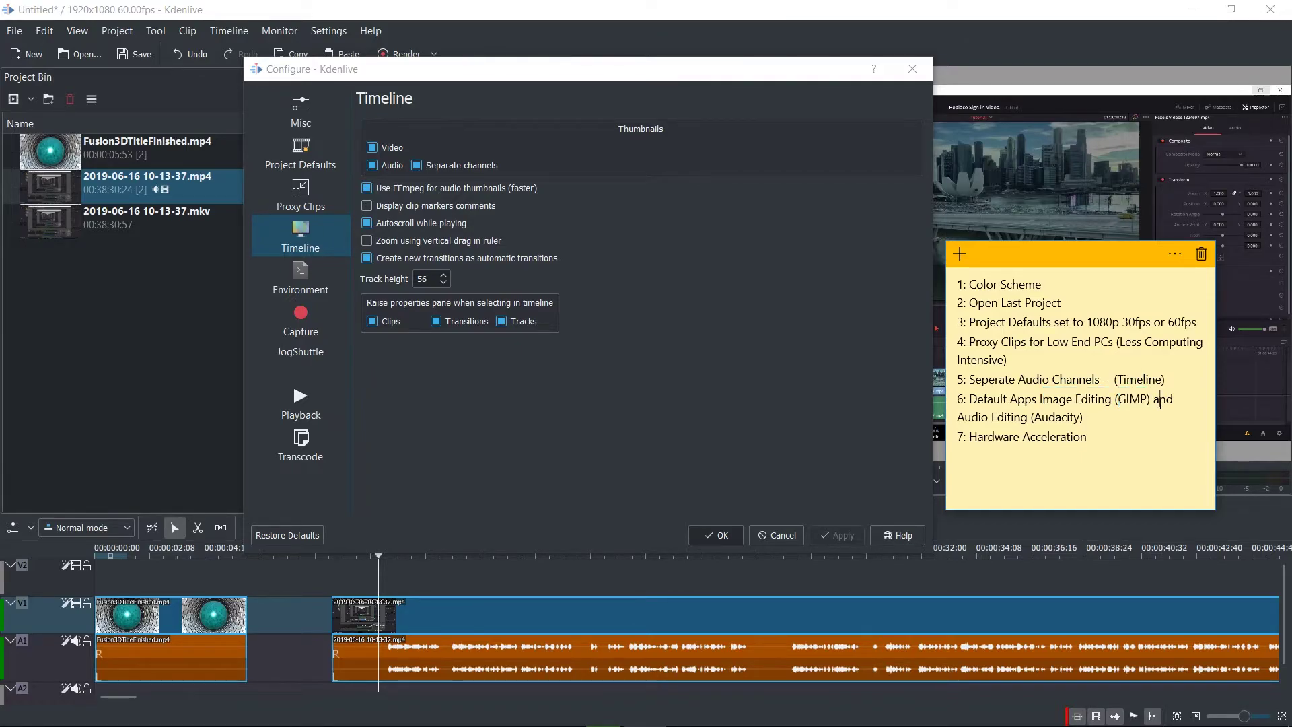
left_click_drag(965, 423, 1082, 421)
left_click(700, 314)
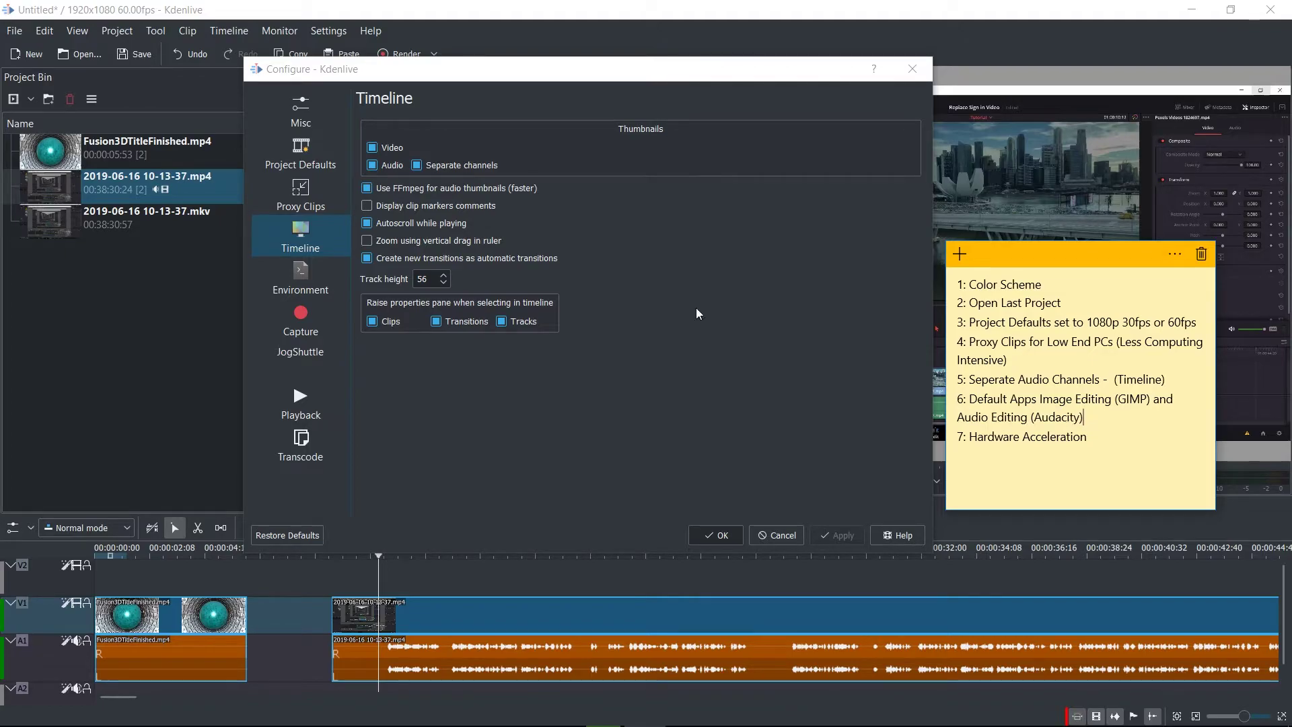
- Under Environment > Default apps, set GIMP 2/bin/gimp-2.10.exe as the image editor
left_click(320, 273)
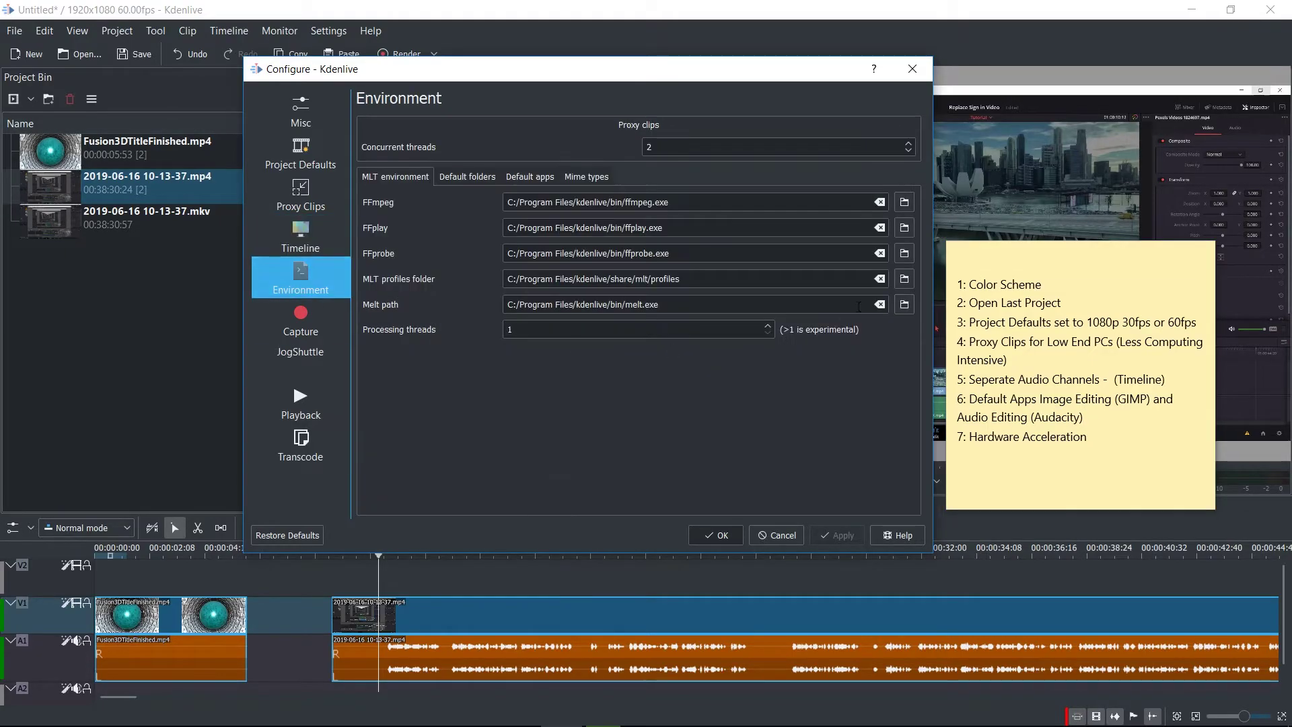
left_click(531, 179)
left_click(462, 202)
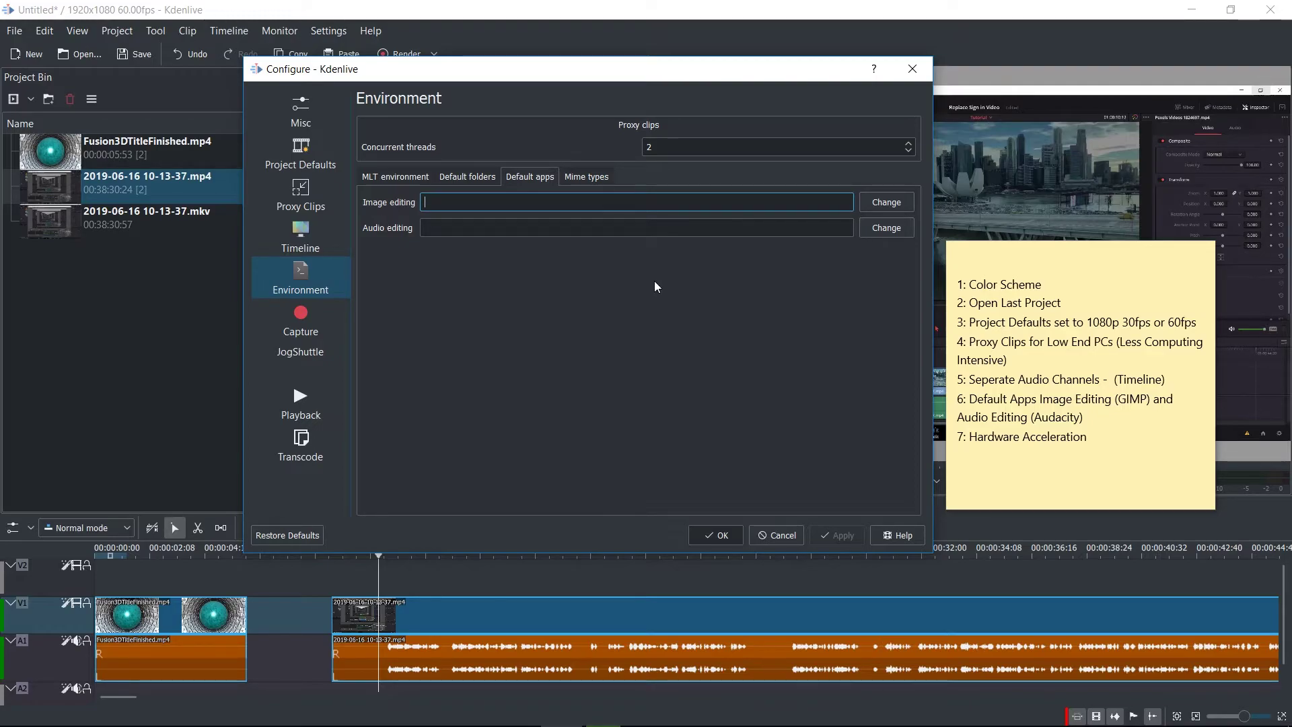
key("Tab")
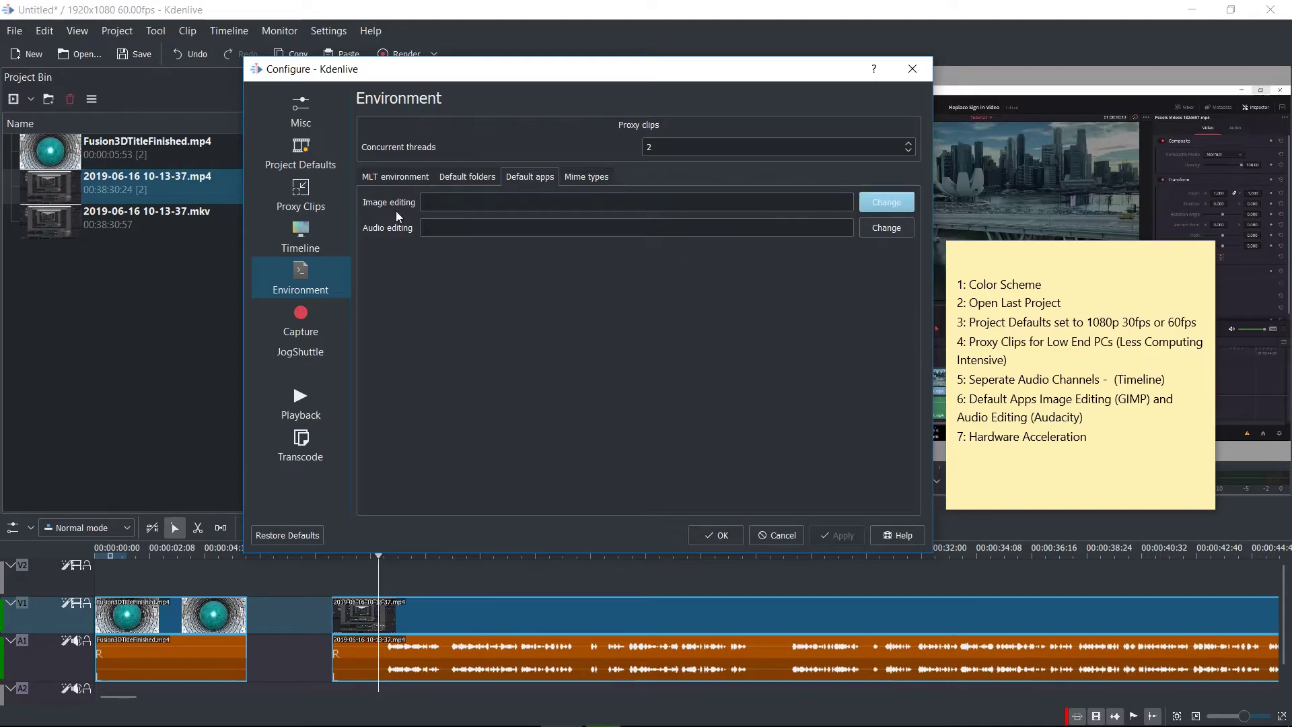
left_click(901, 205)
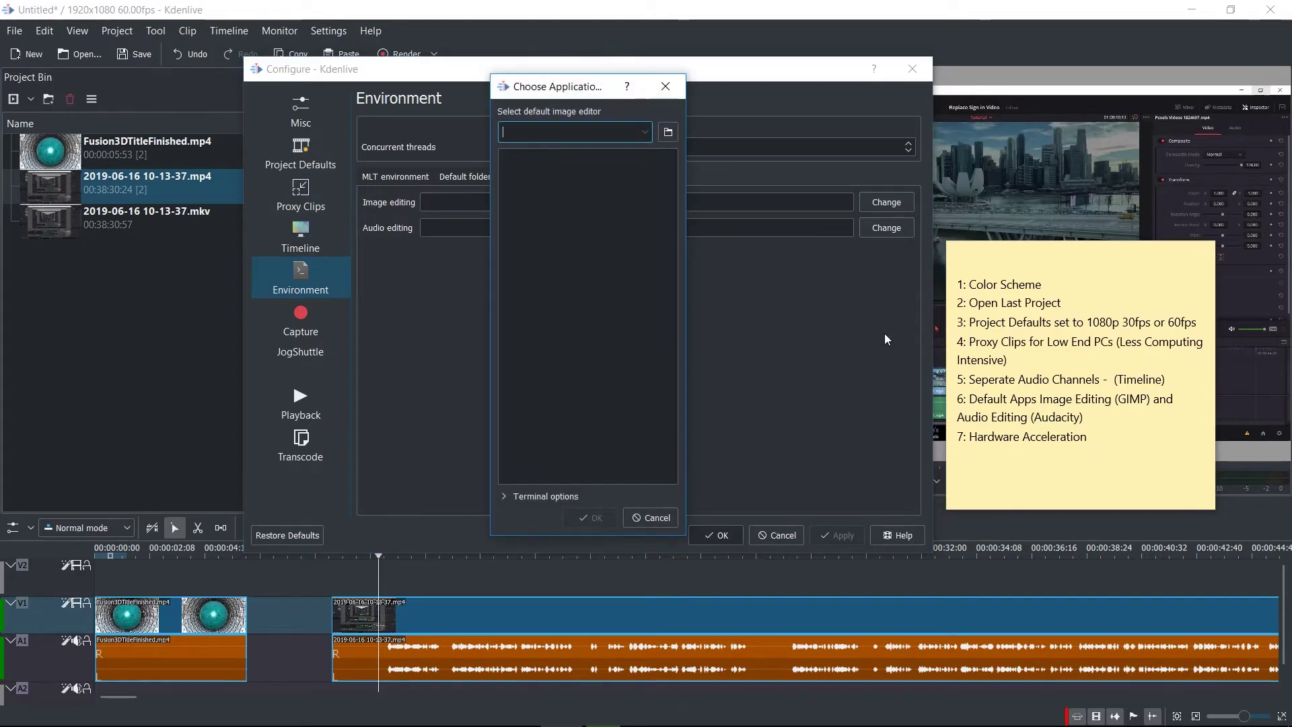
left_click(667, 138)
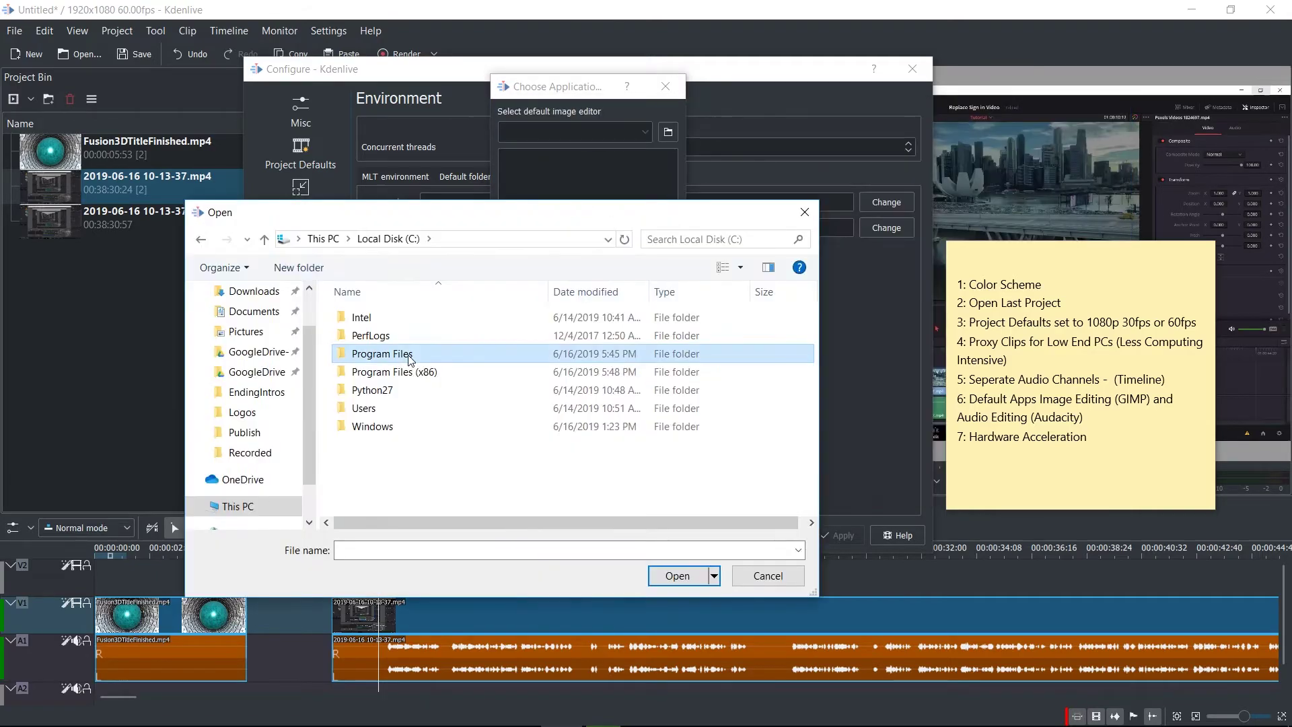
double_click(409, 356)
scroll(411, 353, "down", 2)
double_click(412, 346)
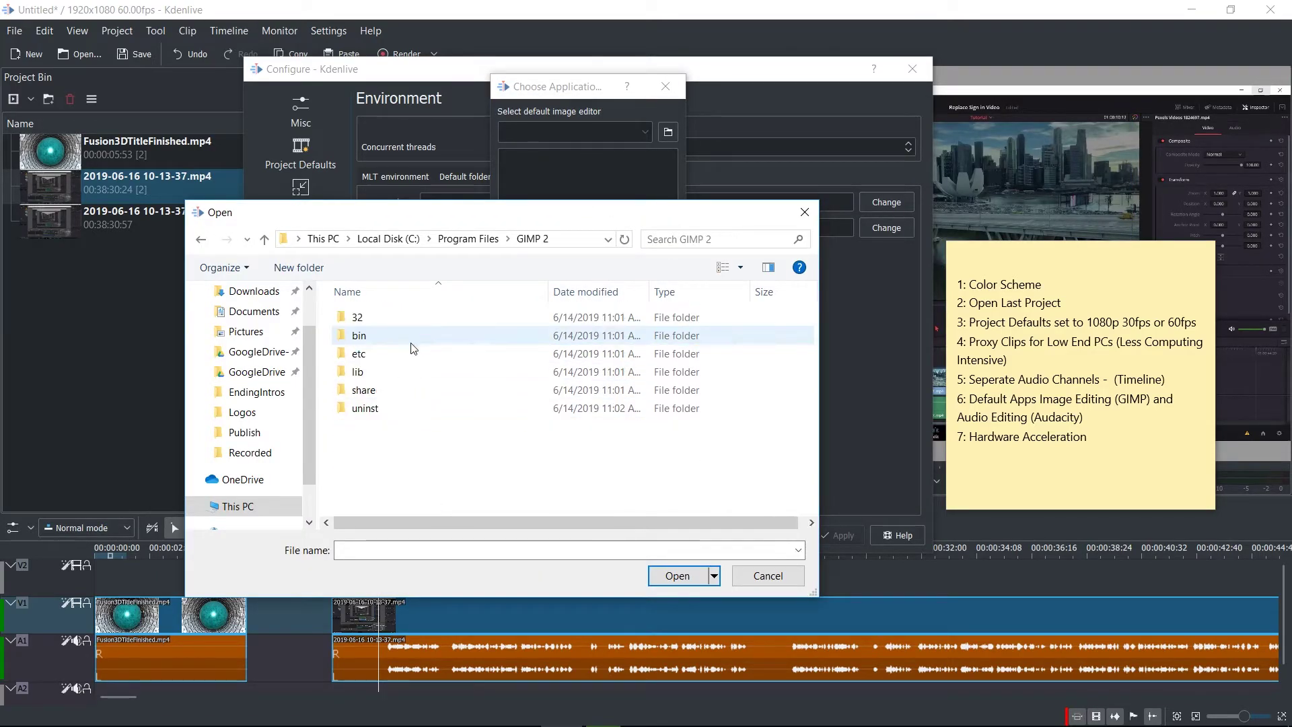
double_click(397, 337)
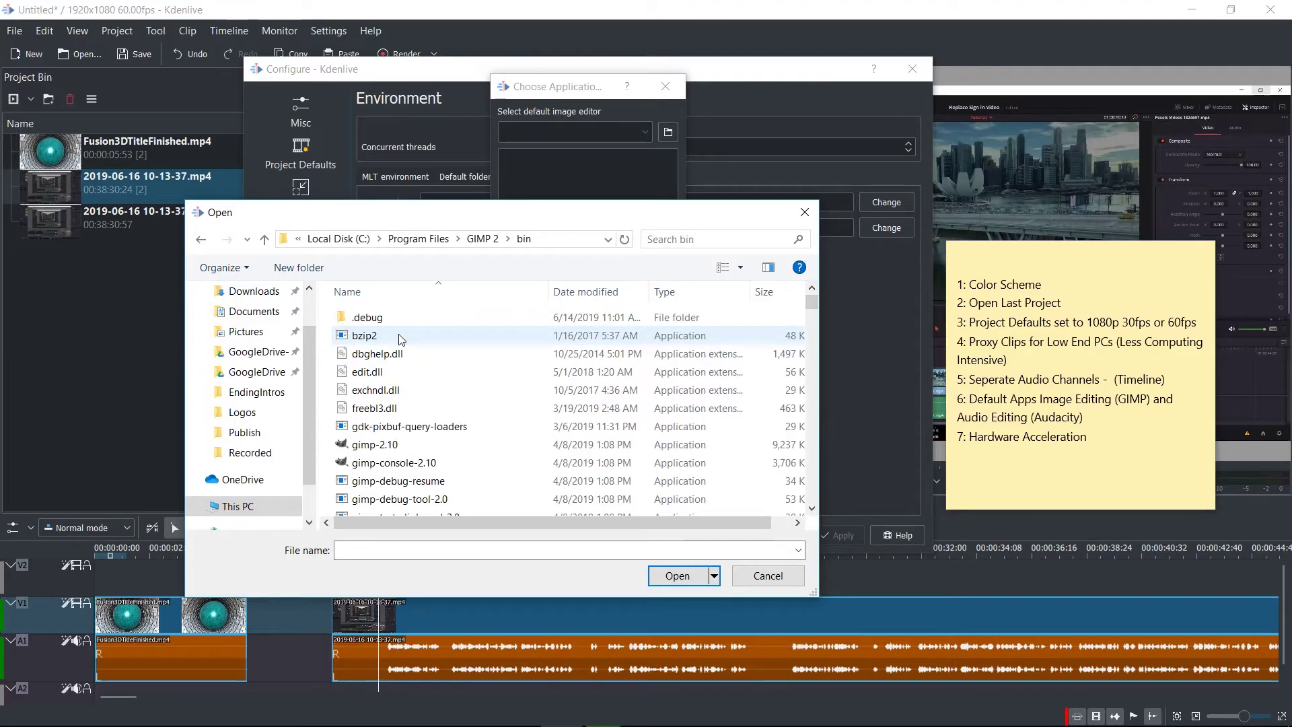
double_click(385, 448)
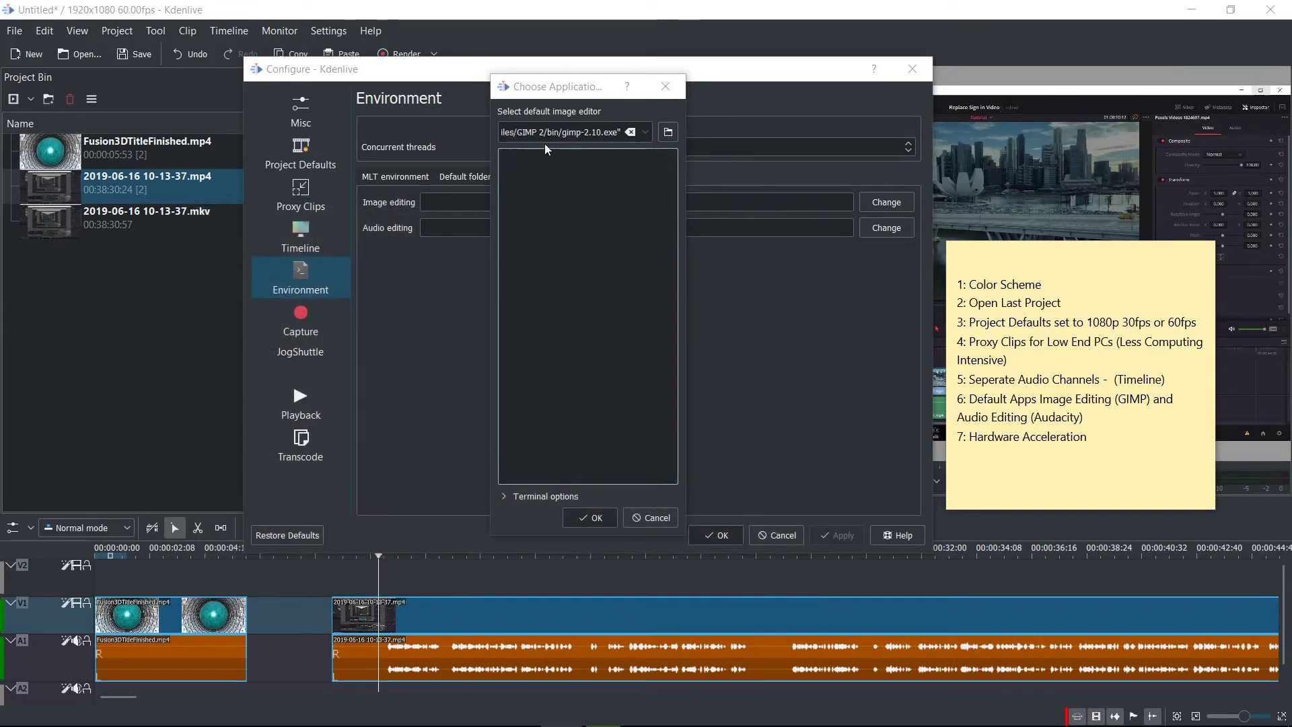
left_click(588, 517)
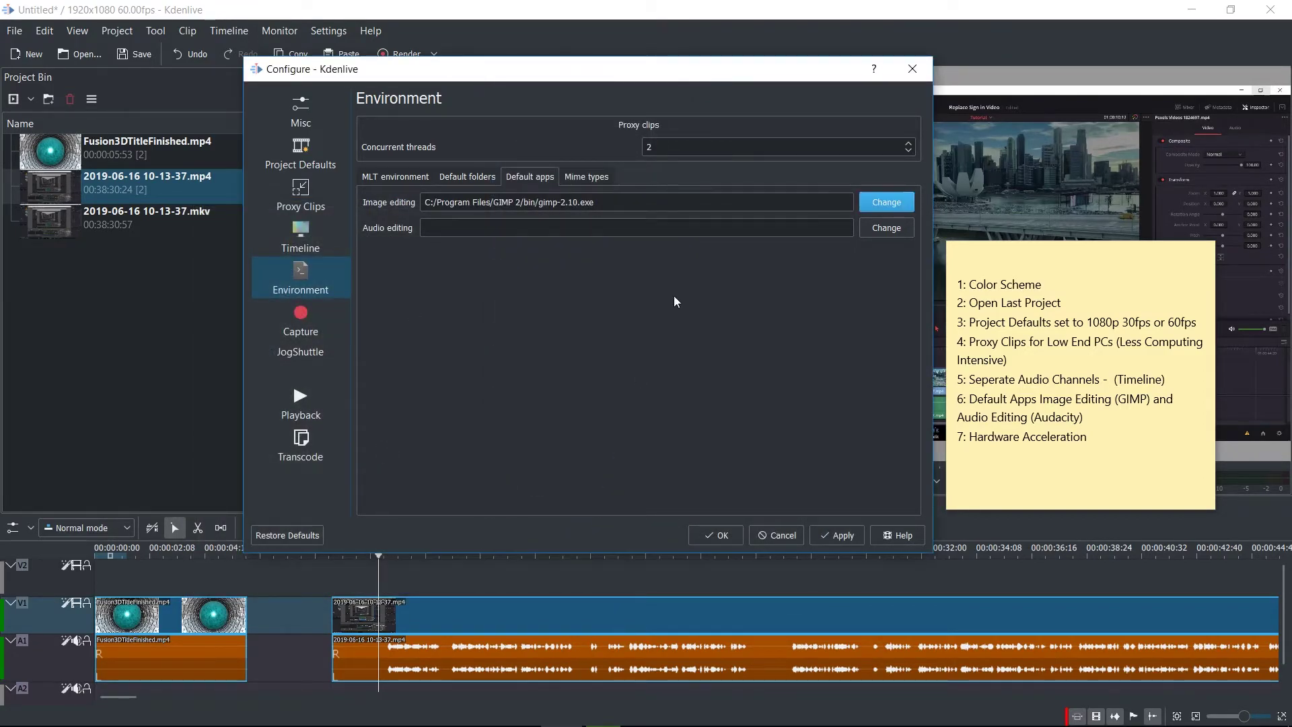
- Choose C:/Program Files (x86)/Audacity/audacity.exe as the default audio editor
left_click(884, 229)
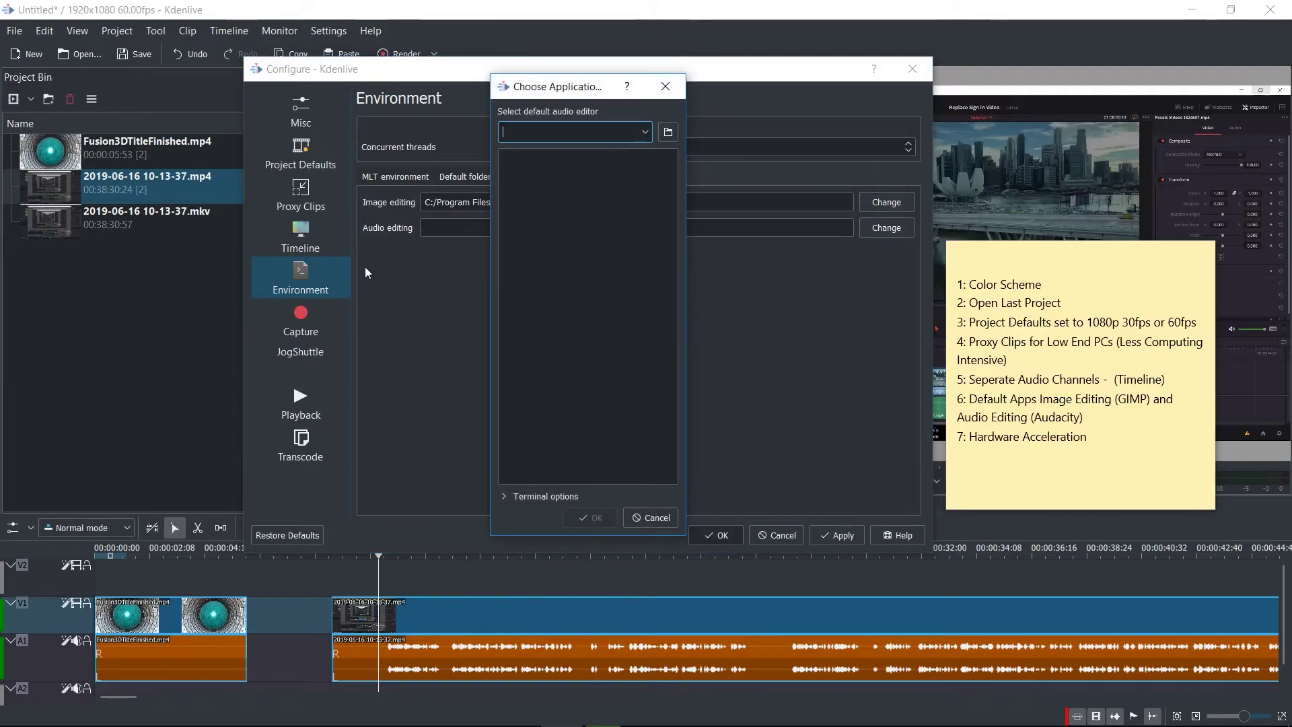
left_click(667, 132)
left_click(237, 506)
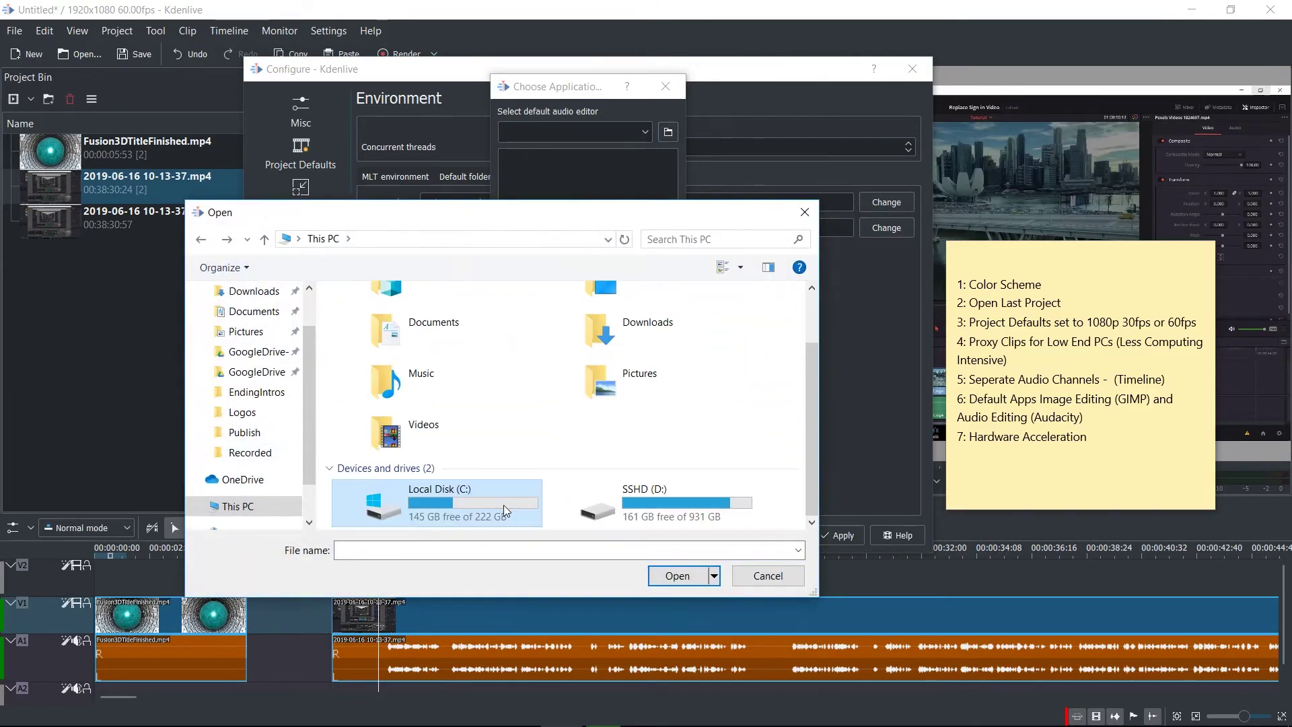
double_click(503, 505)
double_click(445, 379)
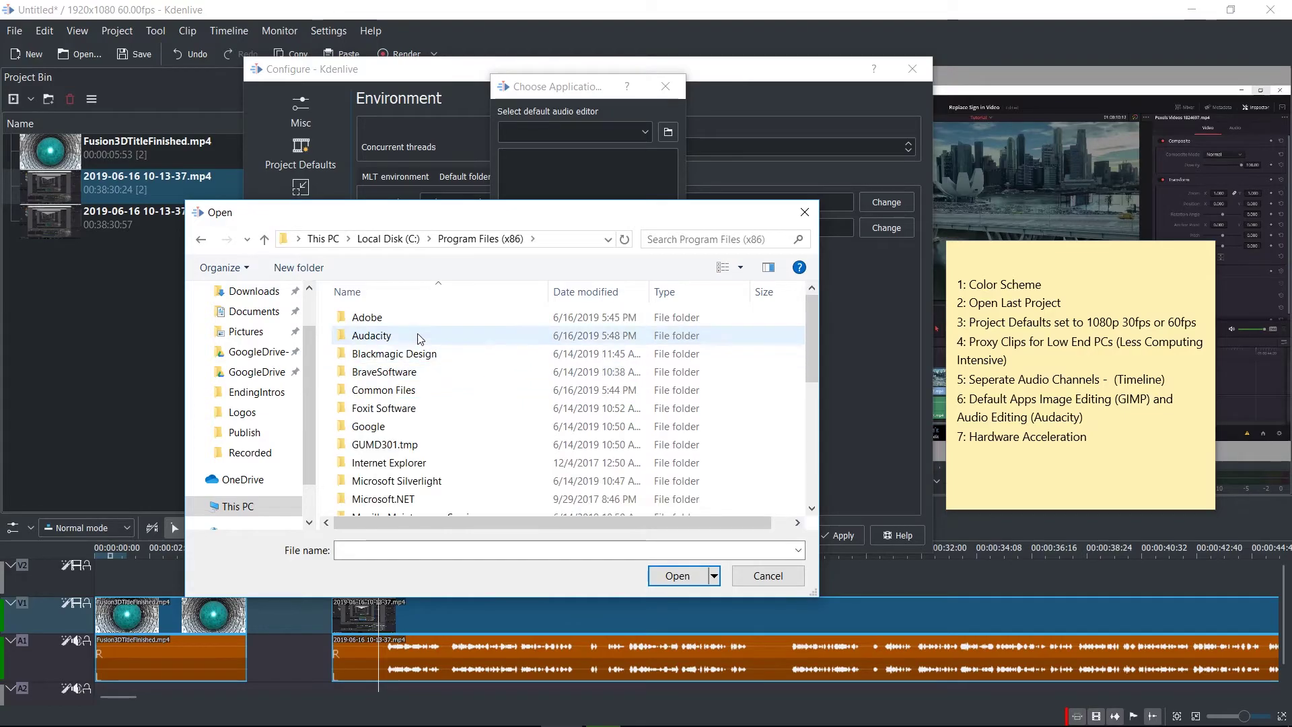
double_click(418, 337)
double_click(410, 388)
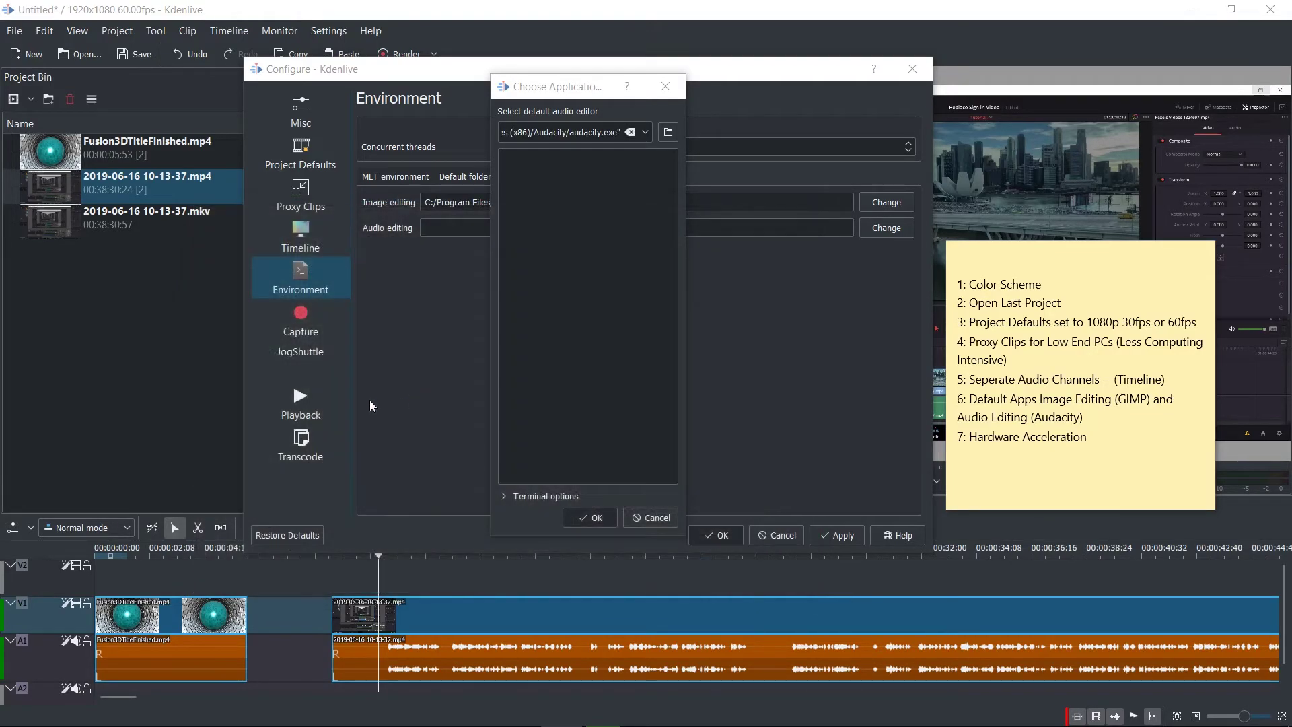
left_click_drag(580, 86, 580, 94)
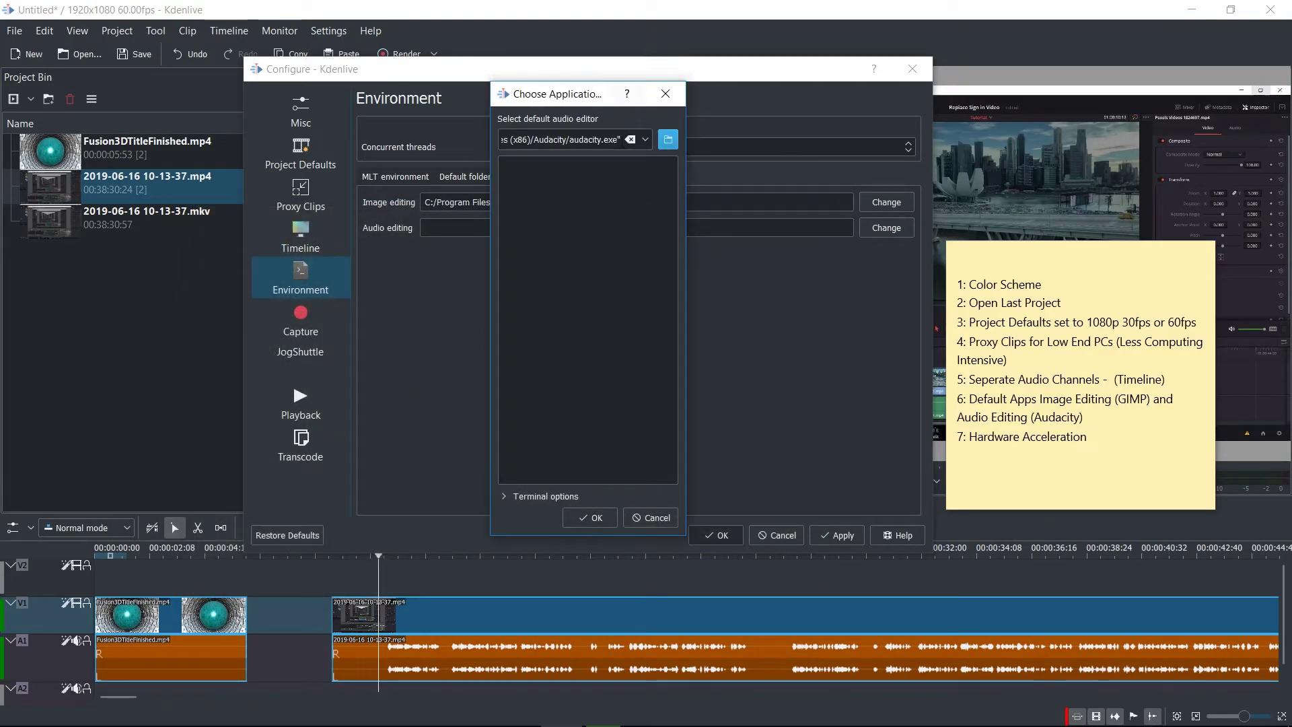
- Confirm Audacity, close preferences, and open Replace Sign in Video.png in GIMP via Edit Clip
left_click(589, 517)
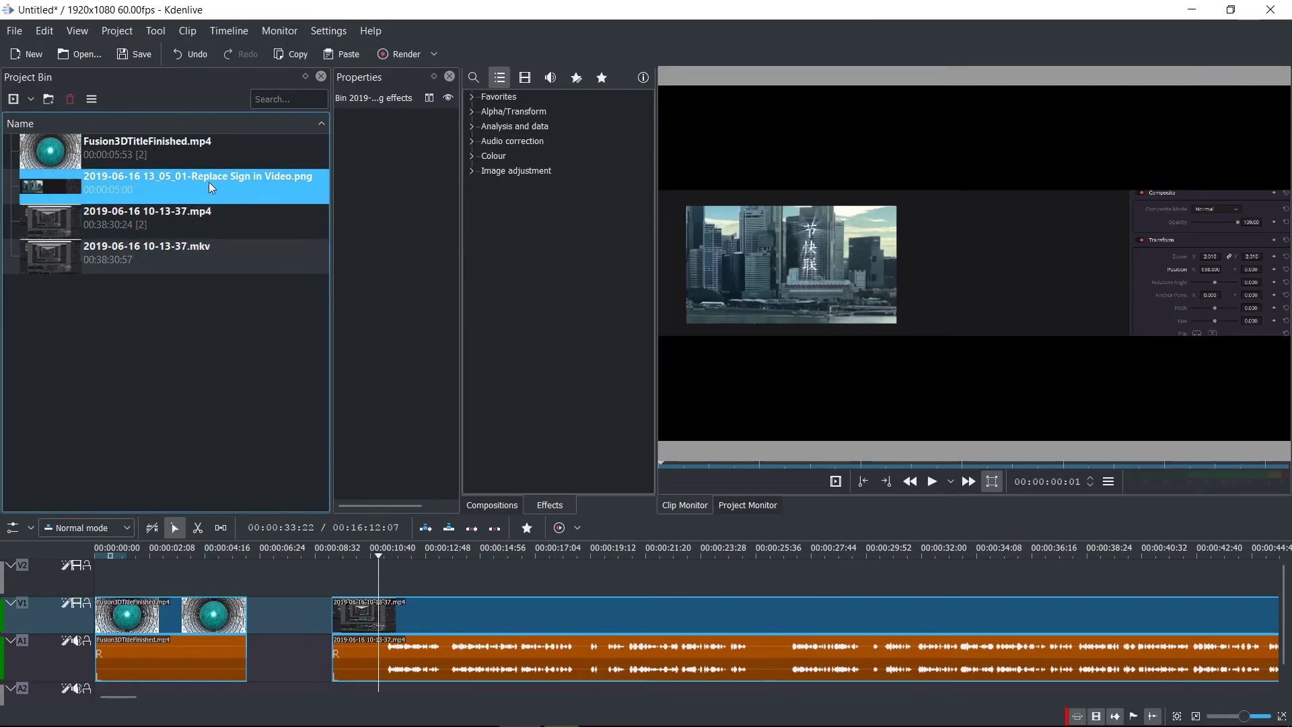
right_click(259, 191)
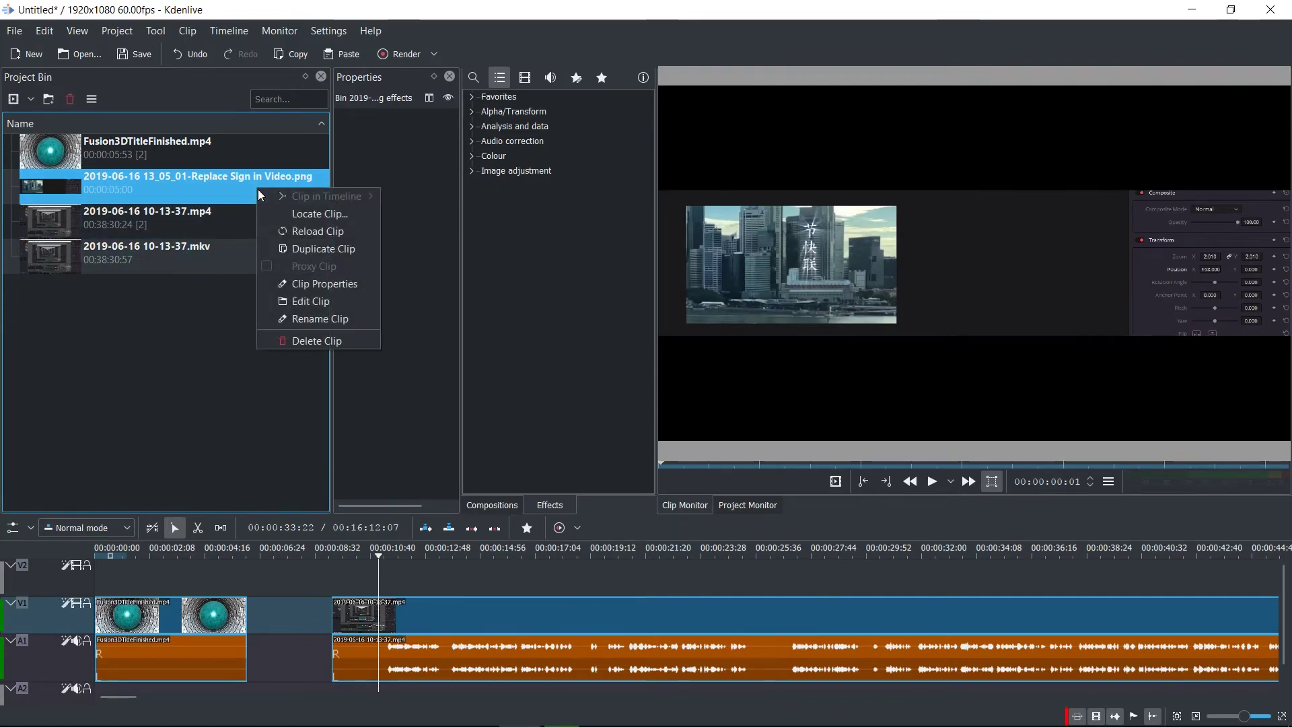
left_click(320, 305)
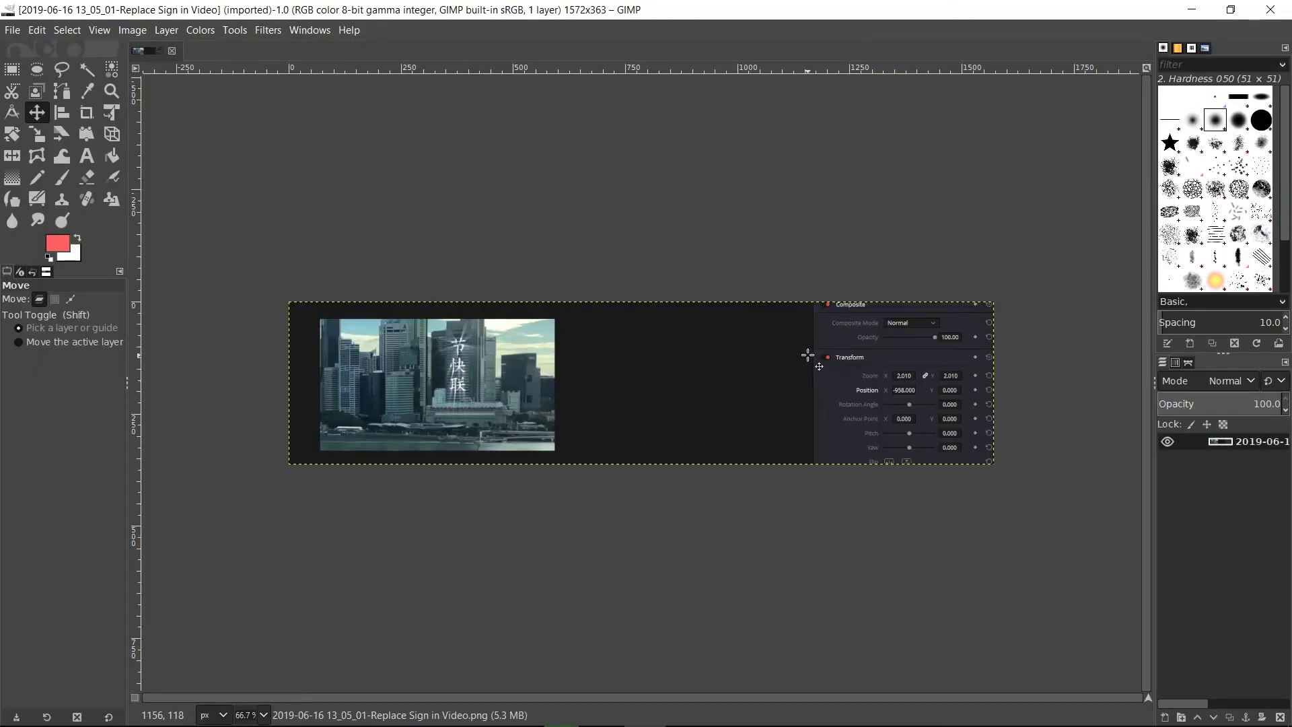
- Paint a red loop with the Paintbrush, overwrite the PNG, and return to Kdenlive
left_click(62, 183)
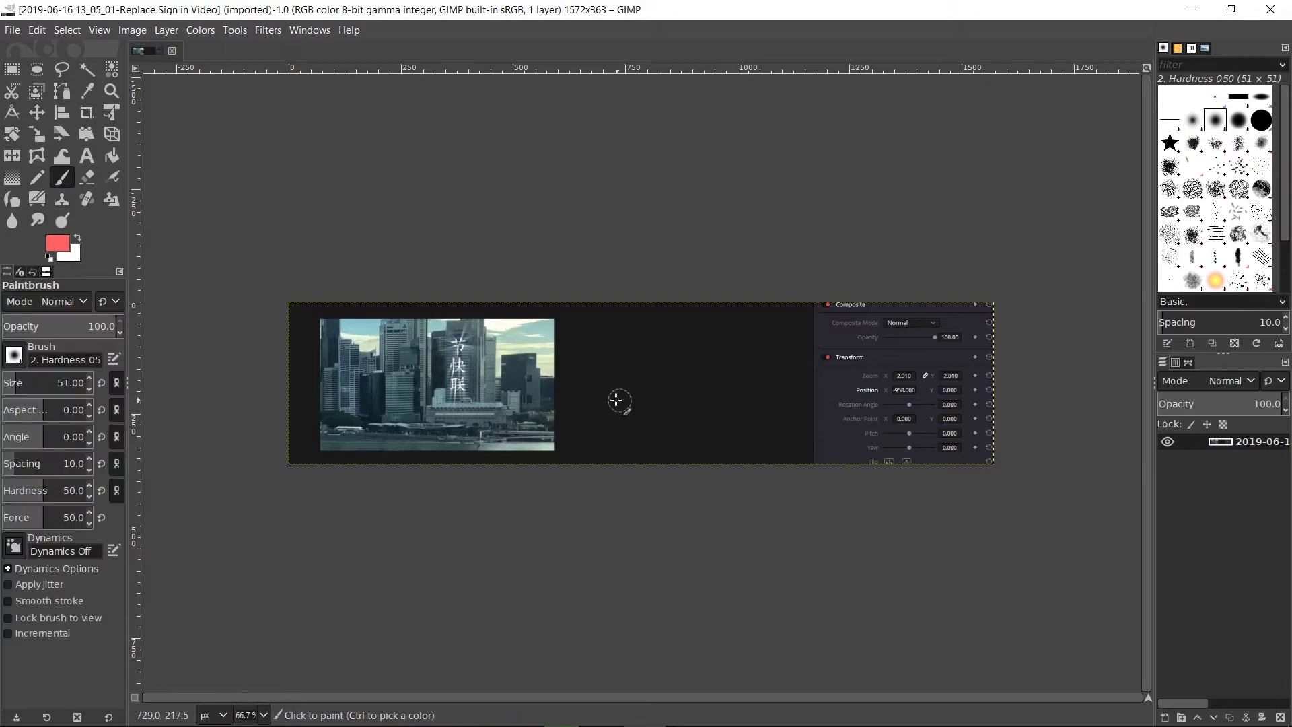
mouse_move(606, 332)
left_mouse_down()
mouse_move(633, 420)
mouse_move(709, 367)
left_mouse_up()
left_click(23, 29)
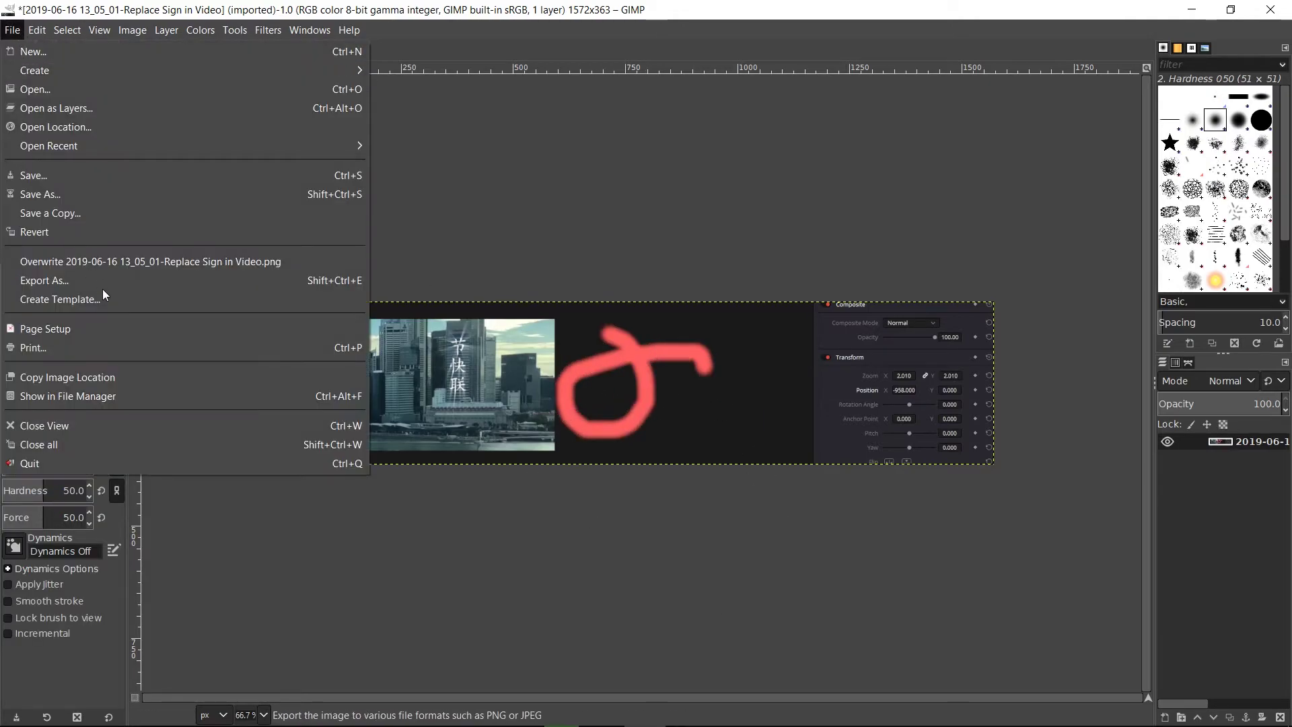
left_click(121, 261)
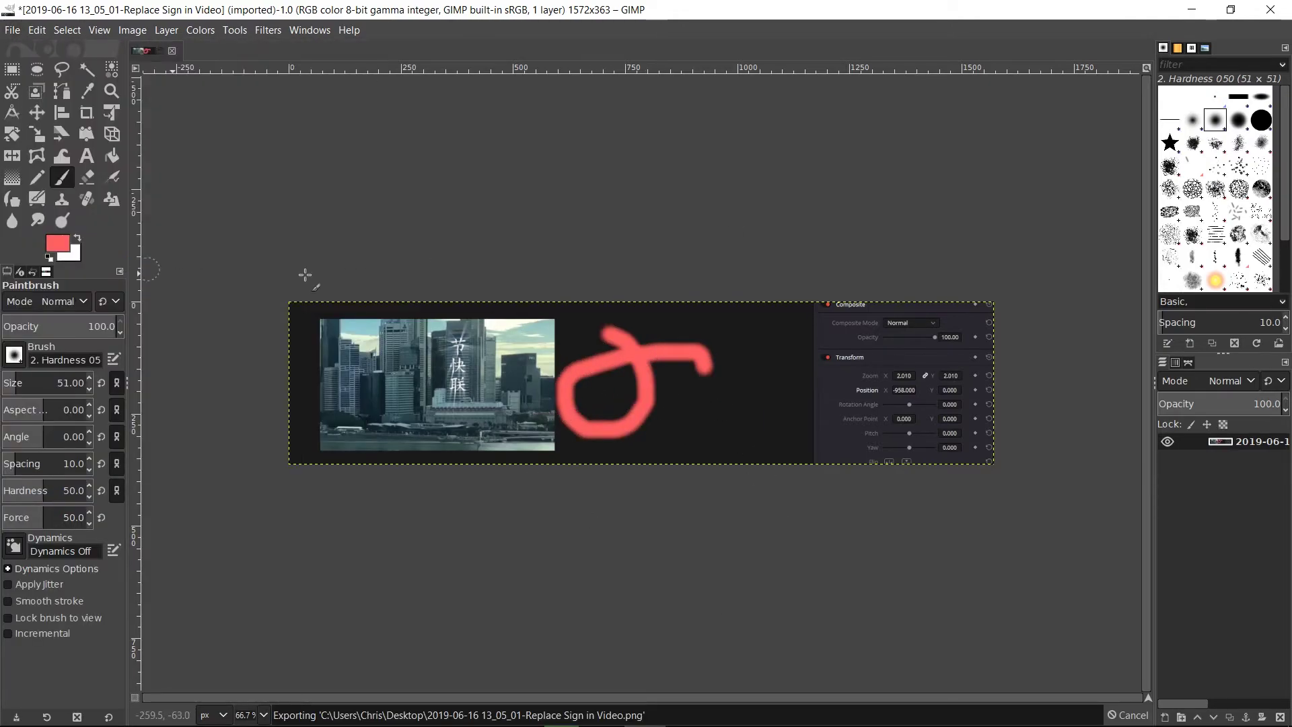
key("alt+Tab")
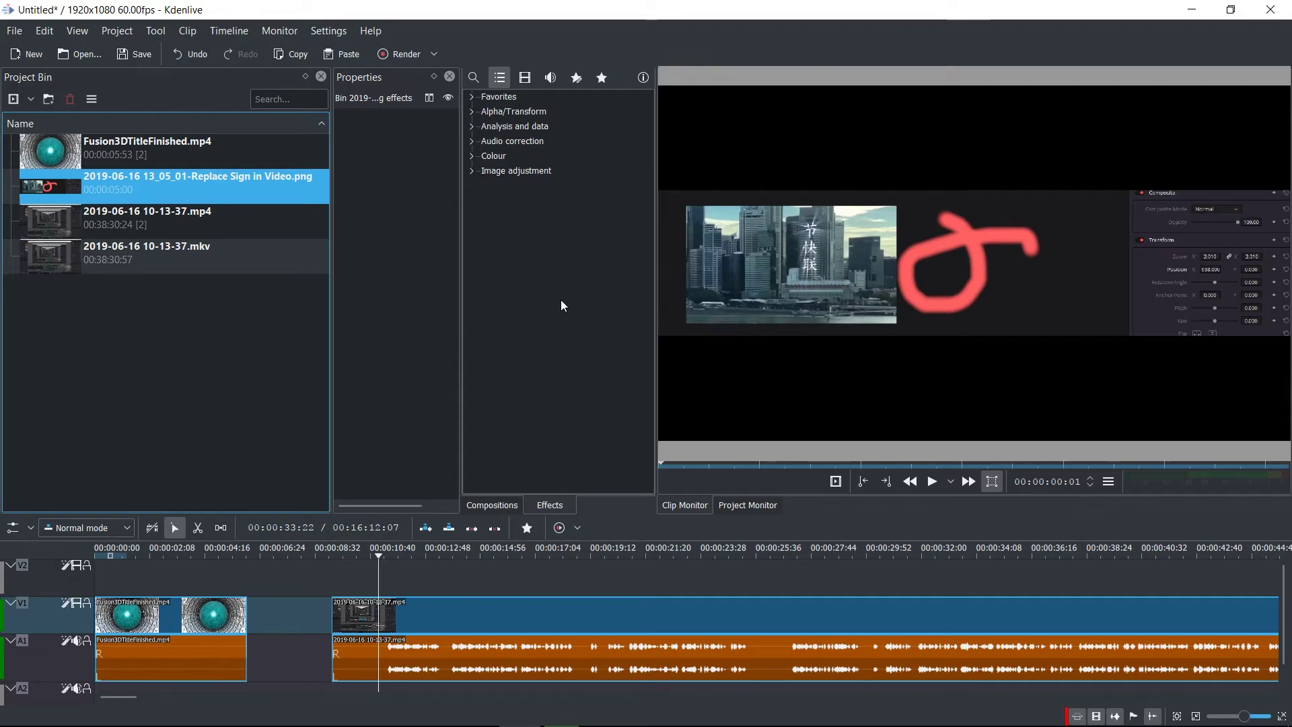
right_click(302, 183)
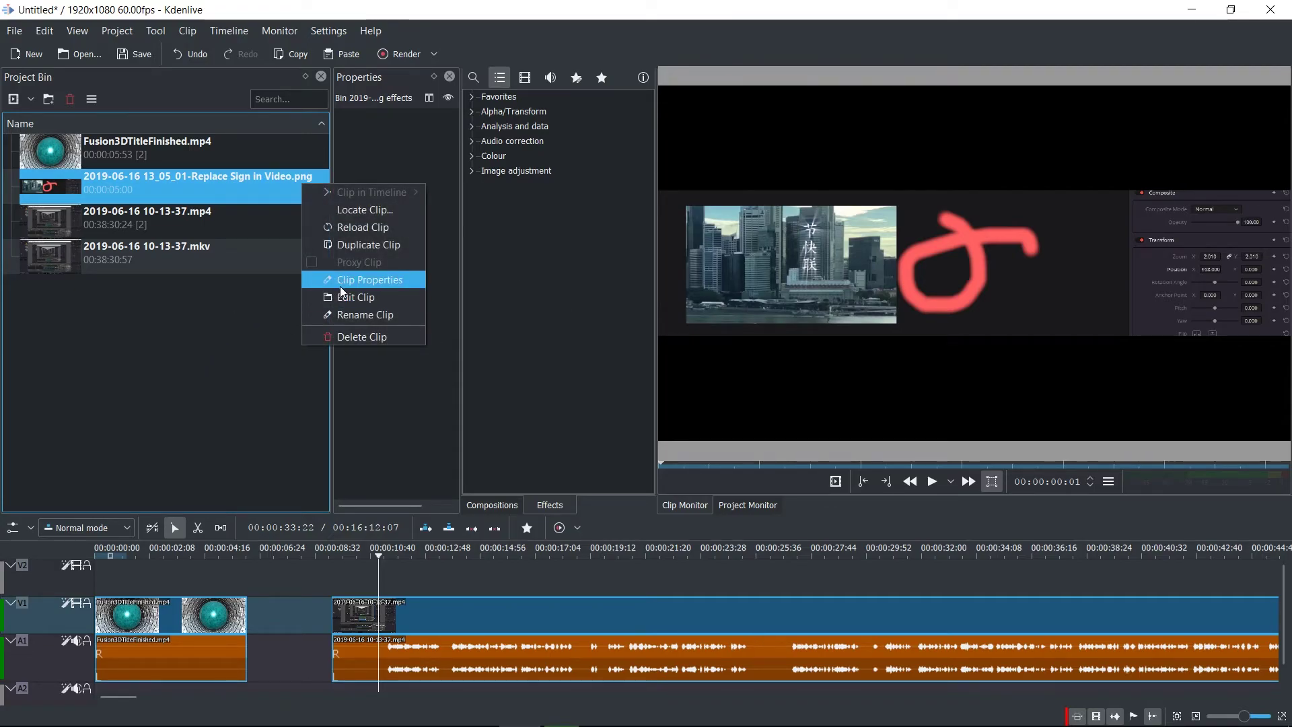
left_click(199, 330)
left_click(243, 323)
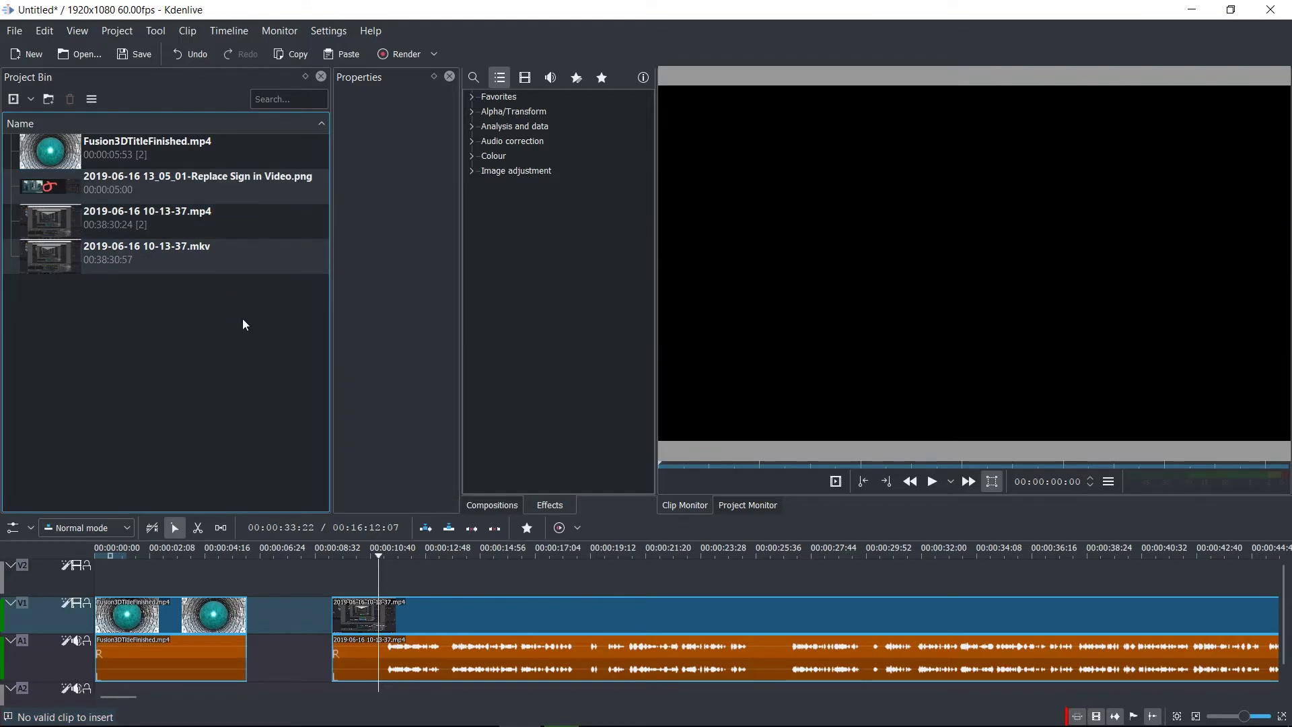
left_click(306, 187)
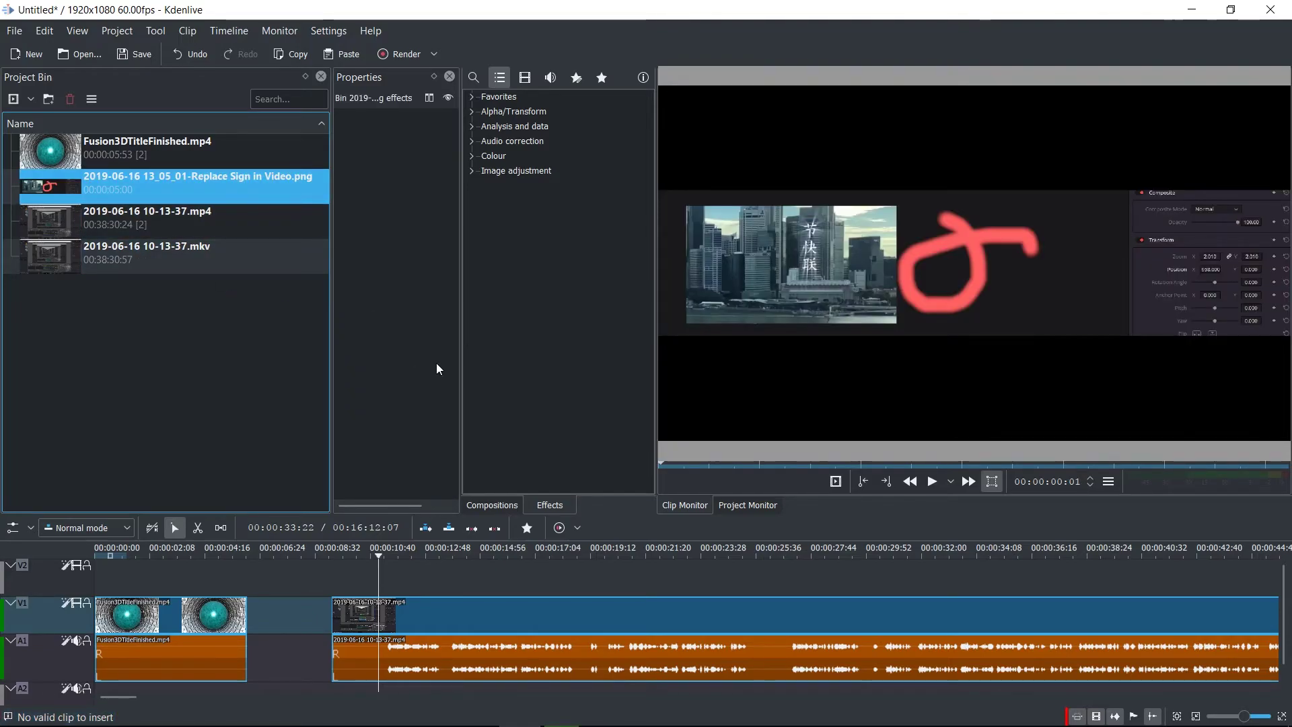
key("alt+Tab")
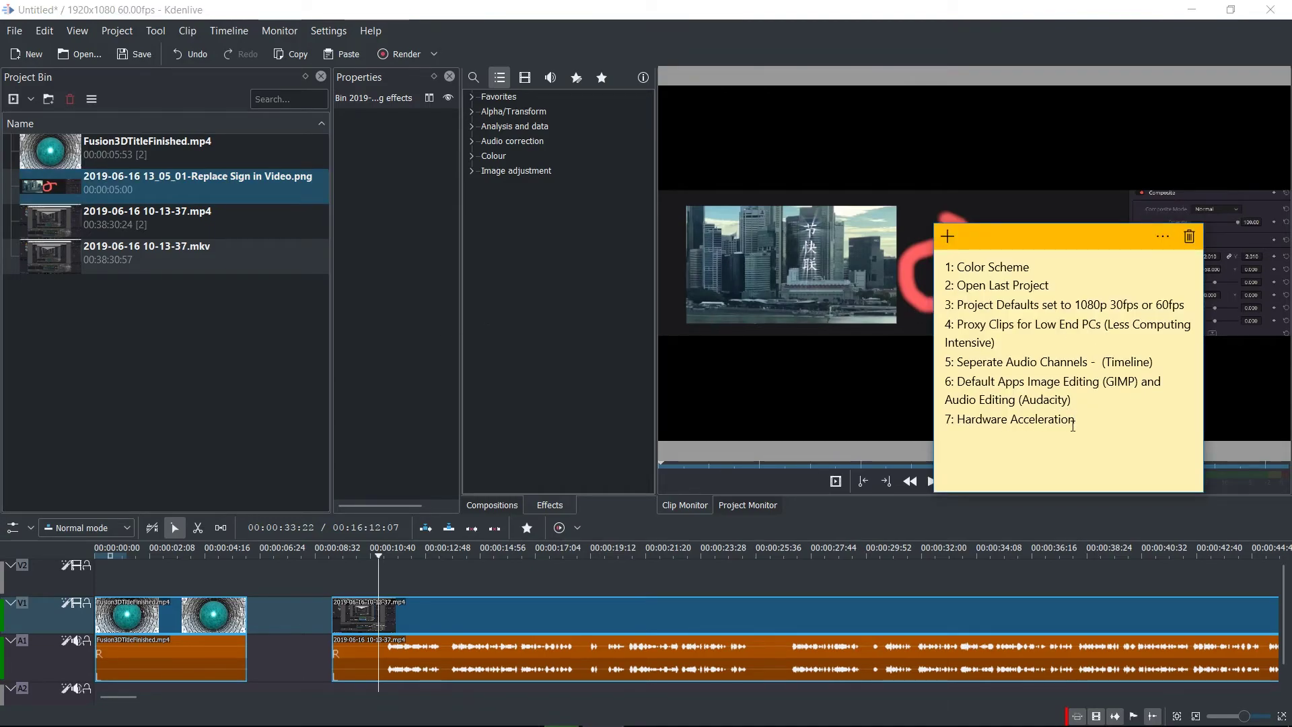
- Run the Kdenlive config wizard and check which hardware acceleration is available
left_click(320, 34)
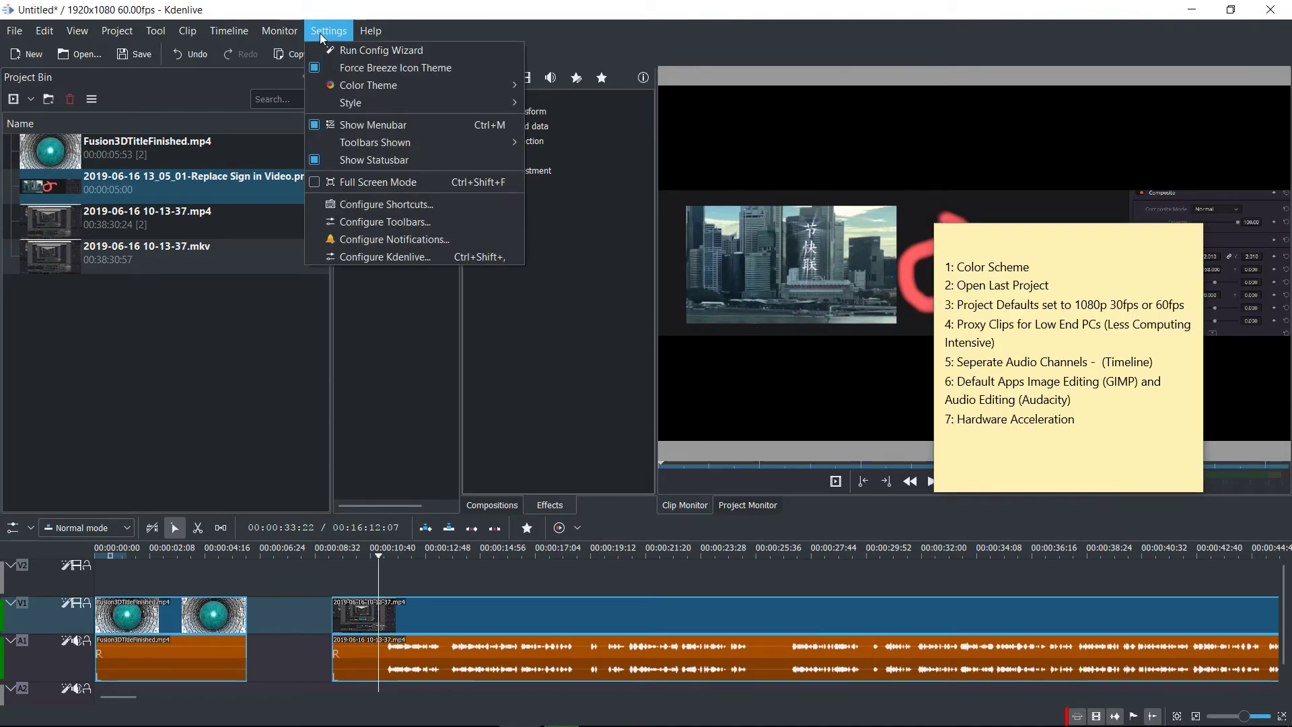
left_click(325, 47)
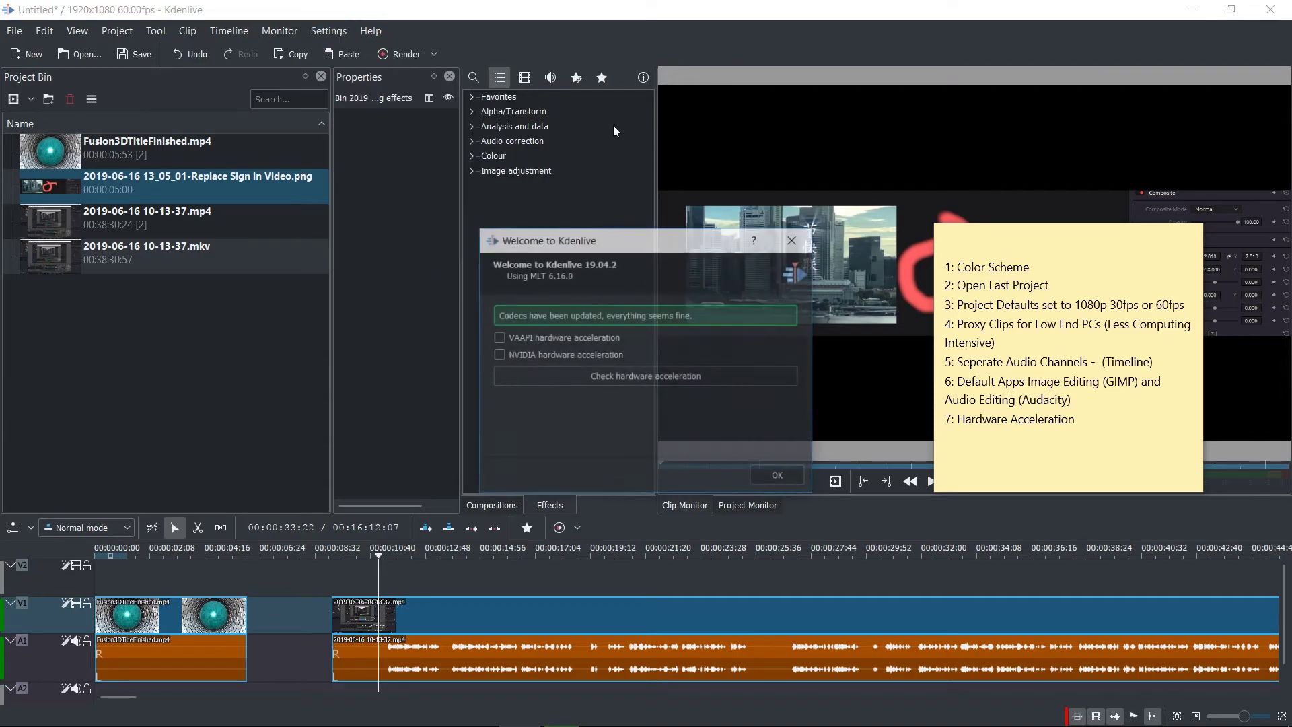
left_click_drag(646, 251, 435, 188)
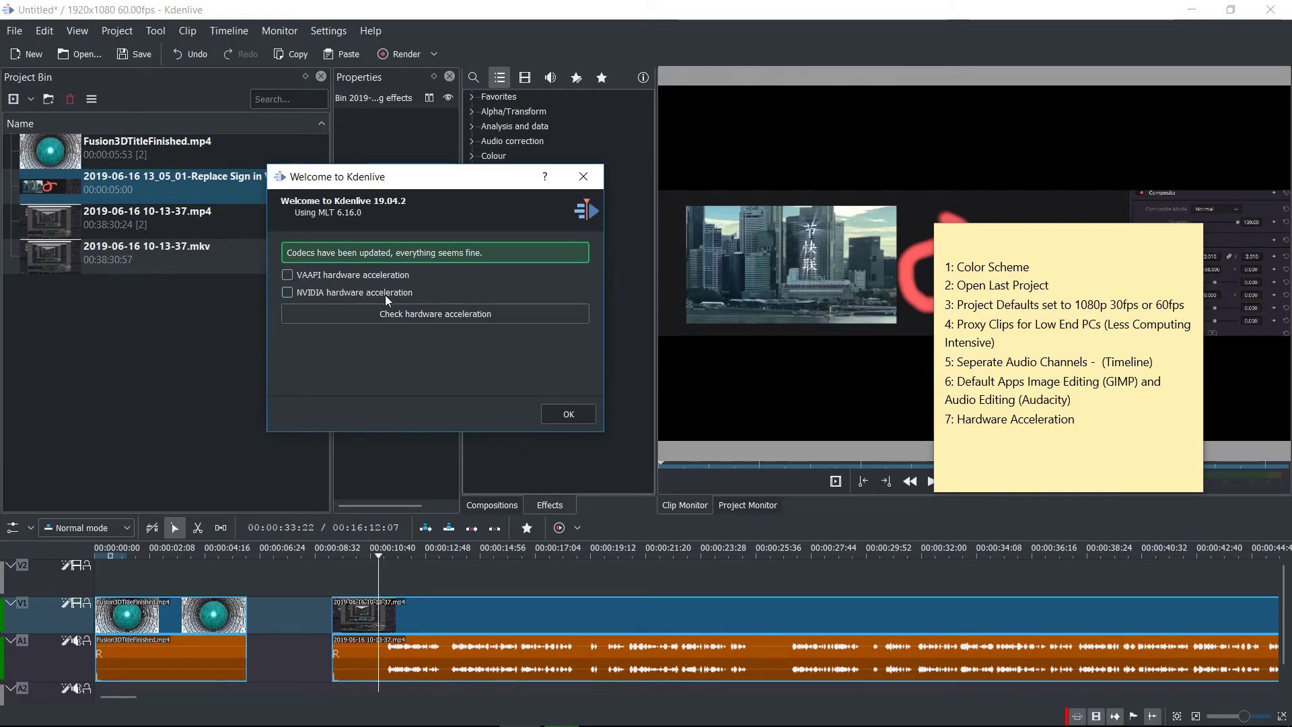
left_click(421, 316)
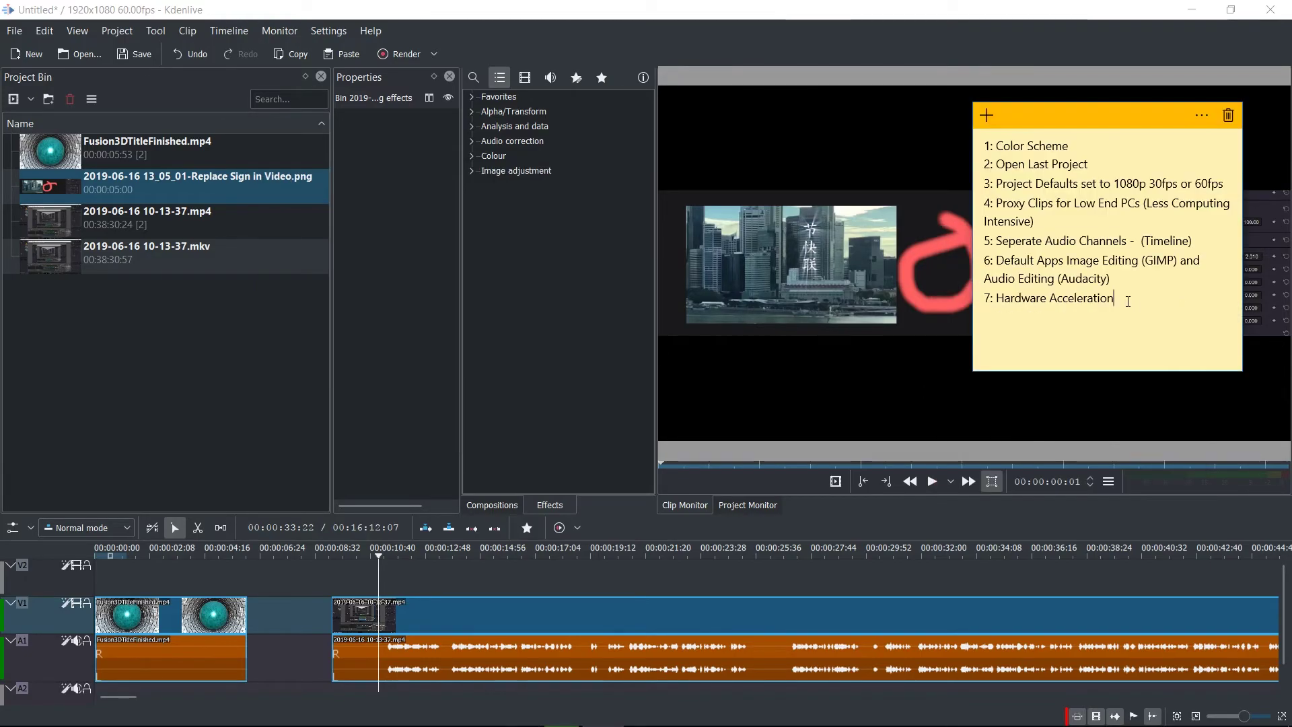
- Reopen the config wizard and tick NVIDIA hardware acceleration
left_click(326, 34)
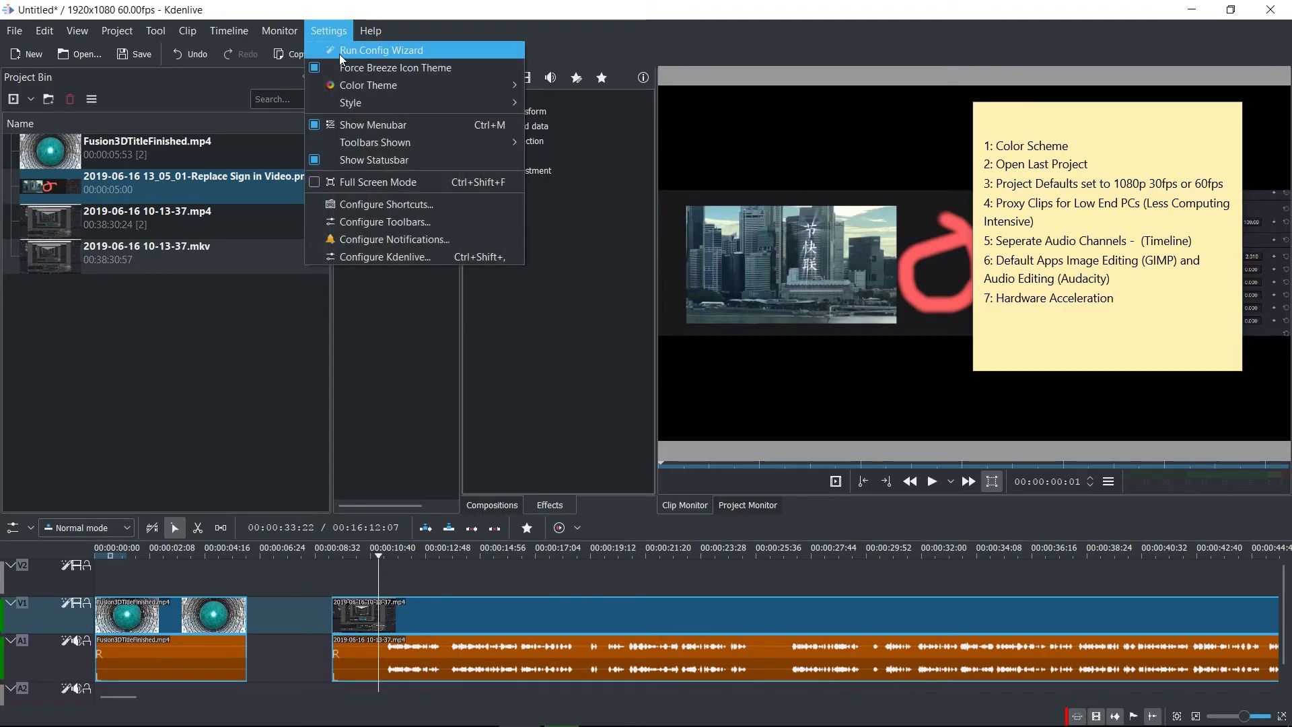
left_click(339, 51)
left_click_drag(633, 245, 508, 213)
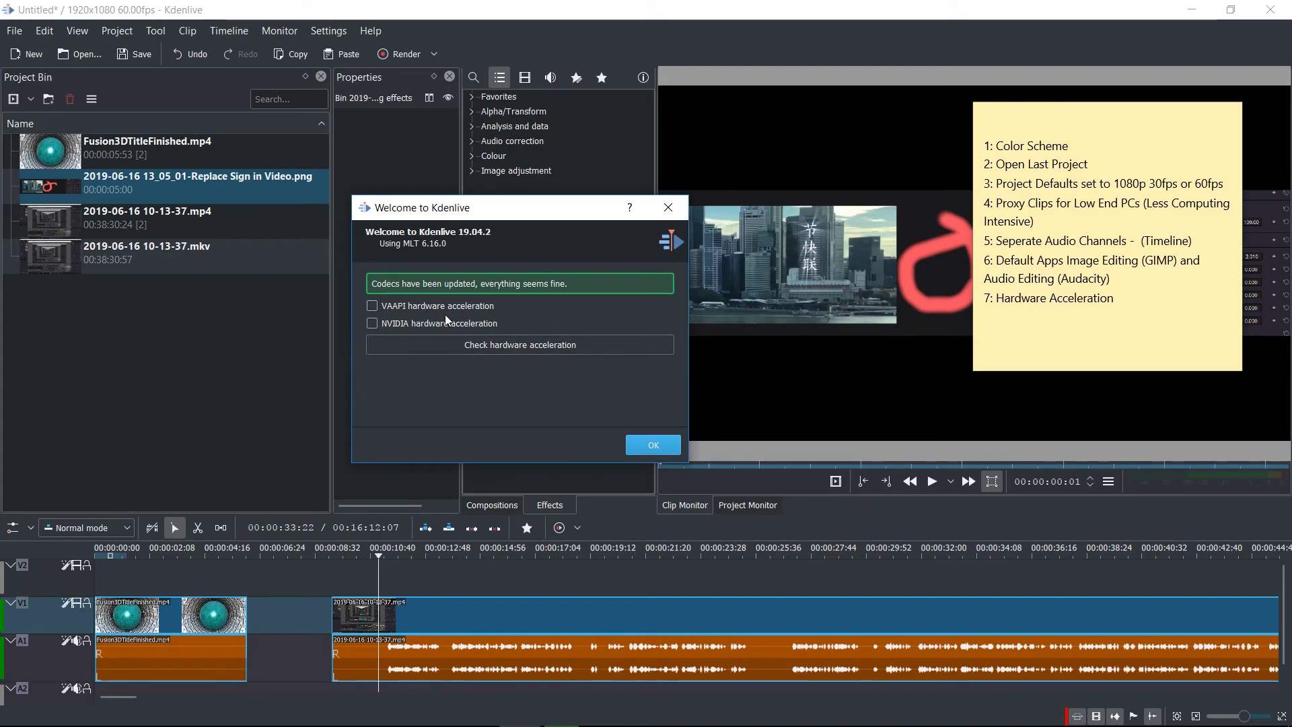
left_click_drag(447, 326, 369, 330)
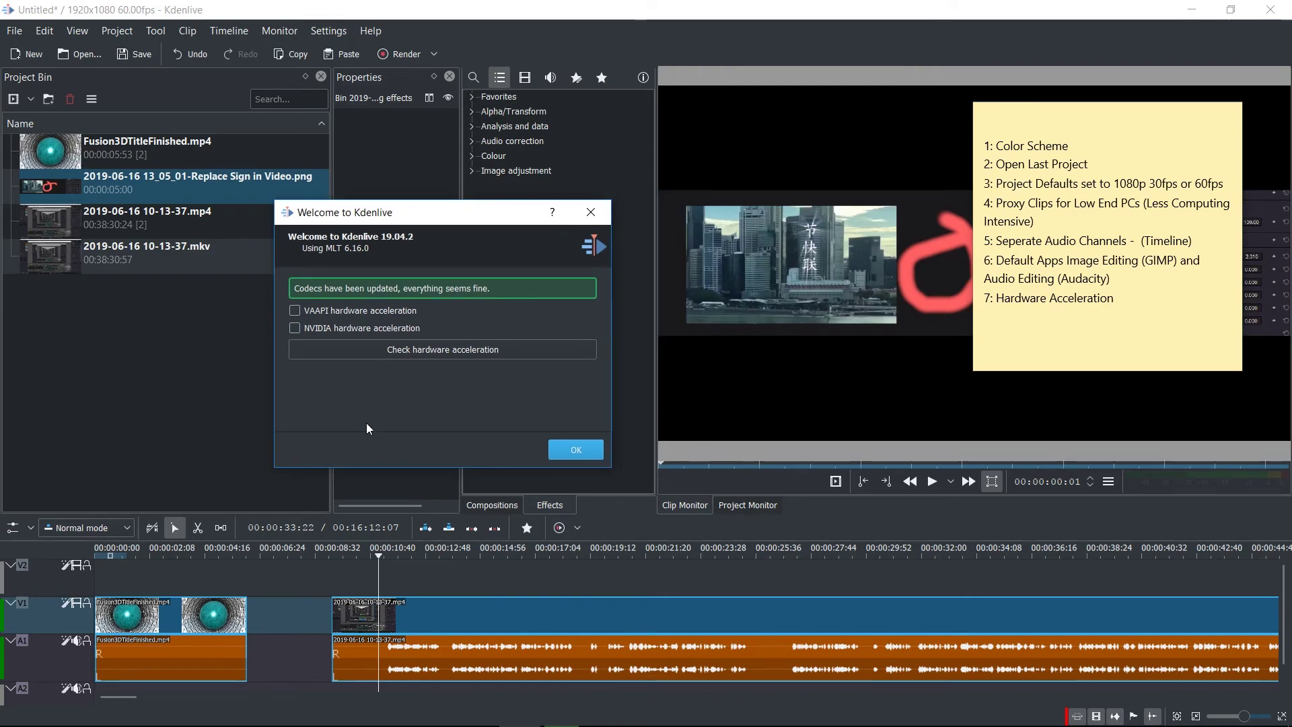
left_click_drag(419, 216, 407, 217)
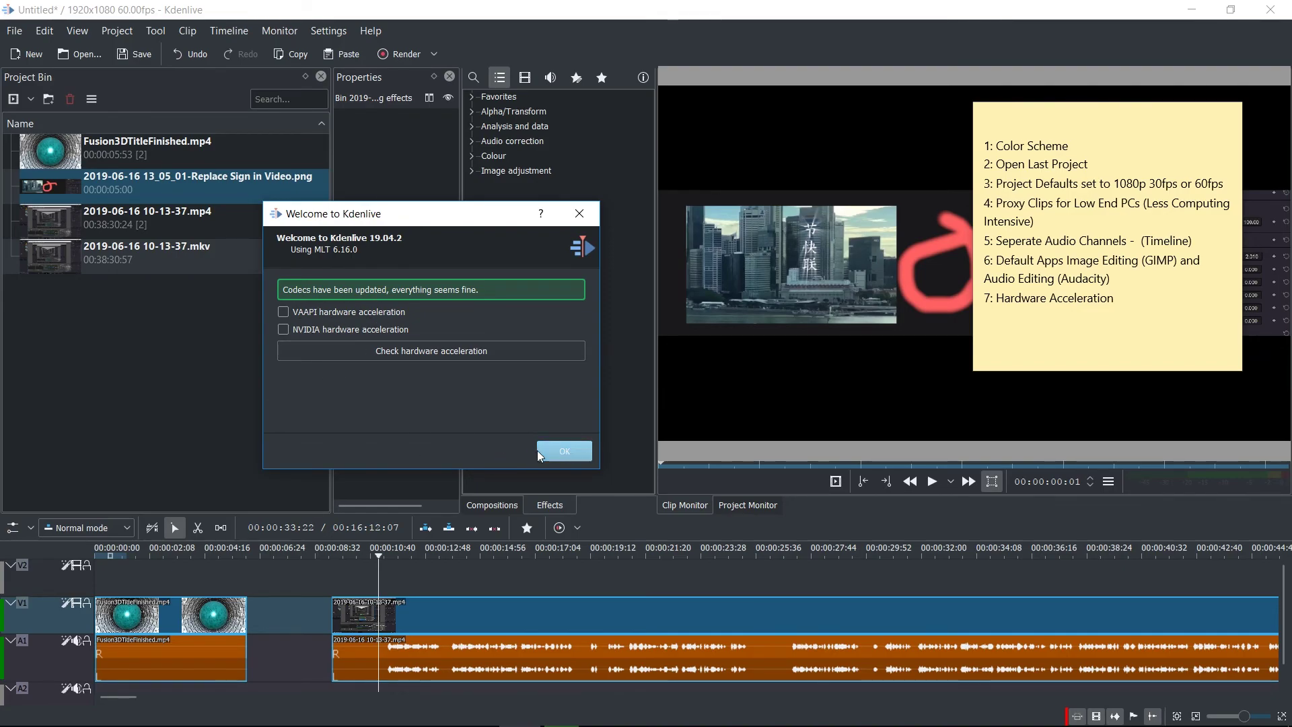
left_click(283, 329)
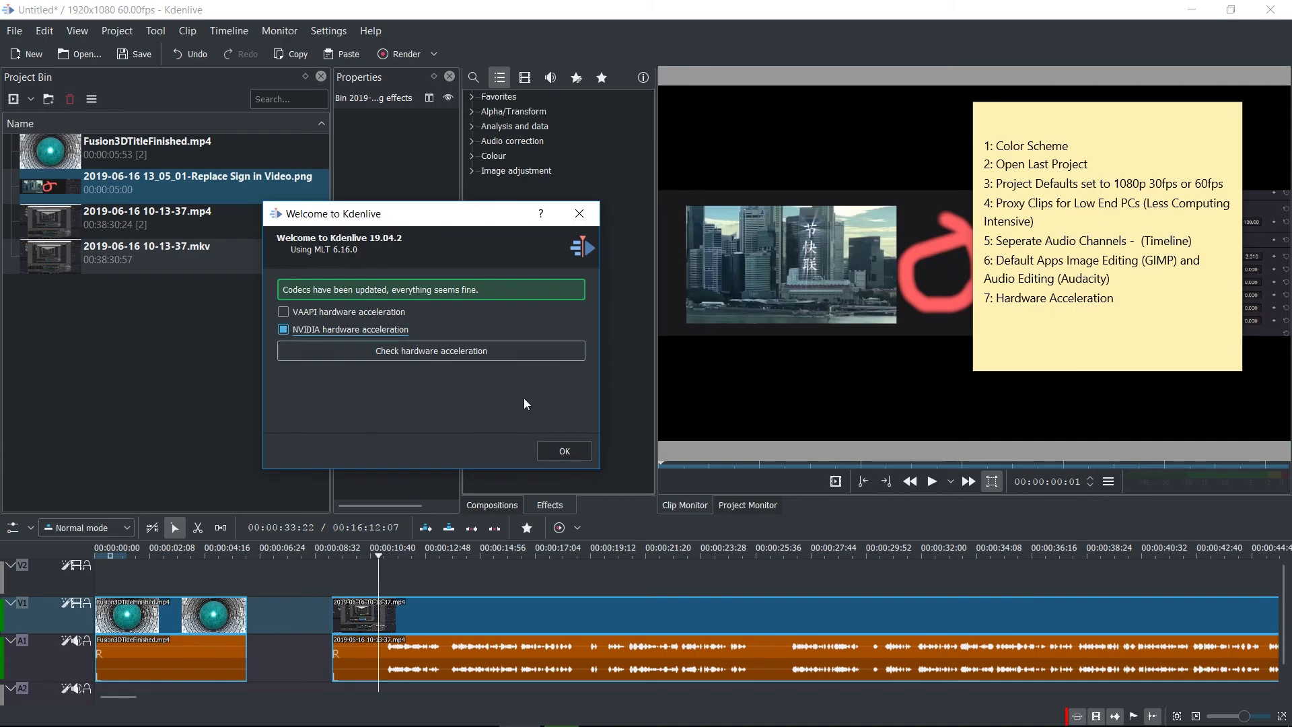
- Confirm the Welcome to Kdenlive wizard with OK, keeping NVIDIA acceleration enabled
left_click(554, 453)
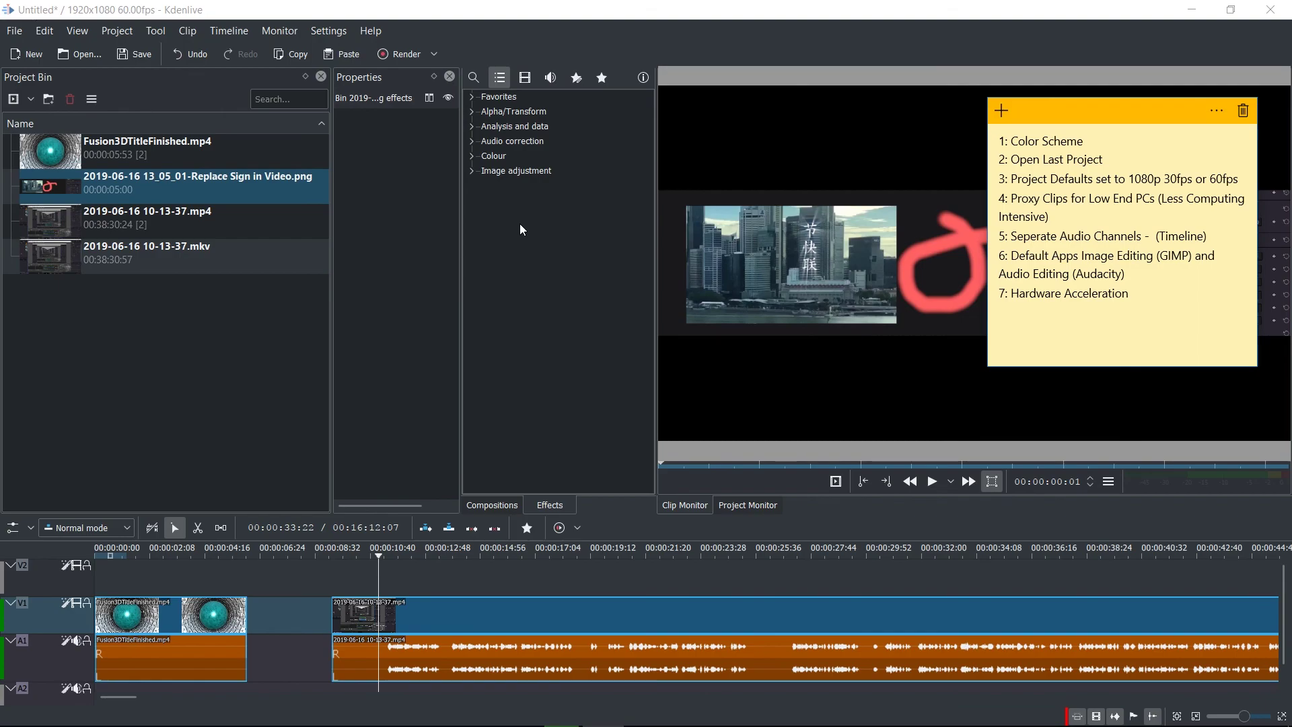